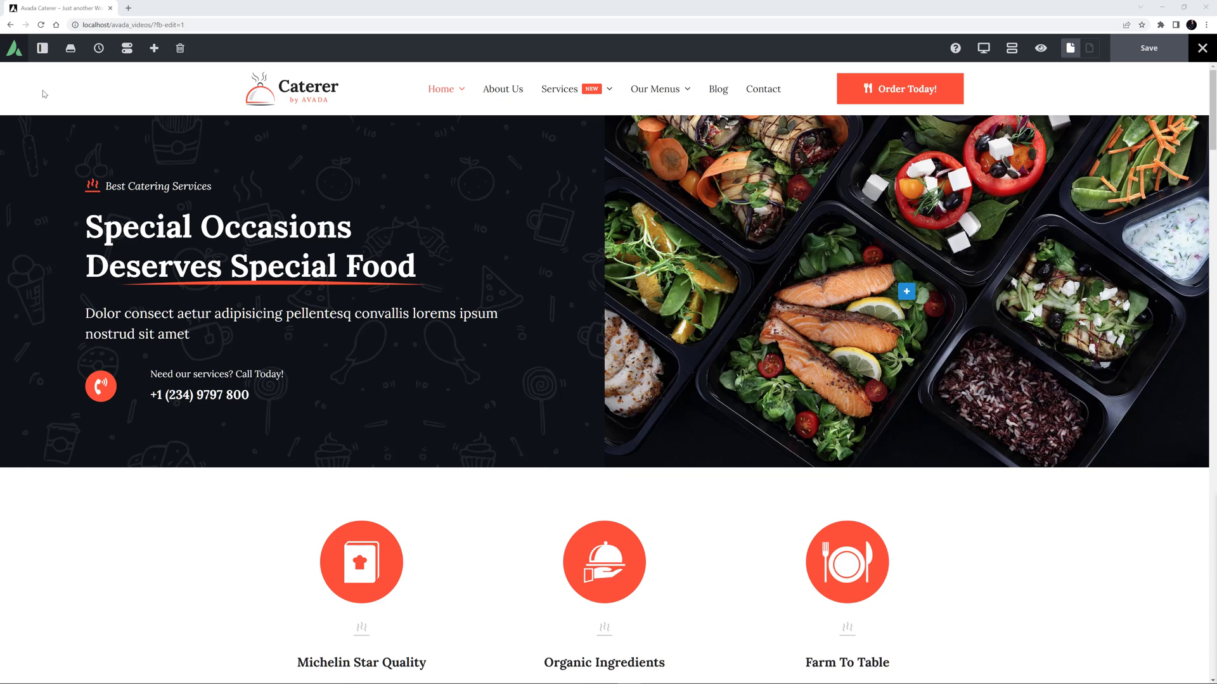
- In Global Options Layout, switch the site layout to Boxed and then back to Wide
{"action": "left_click", "coordinate": [42, 48]}
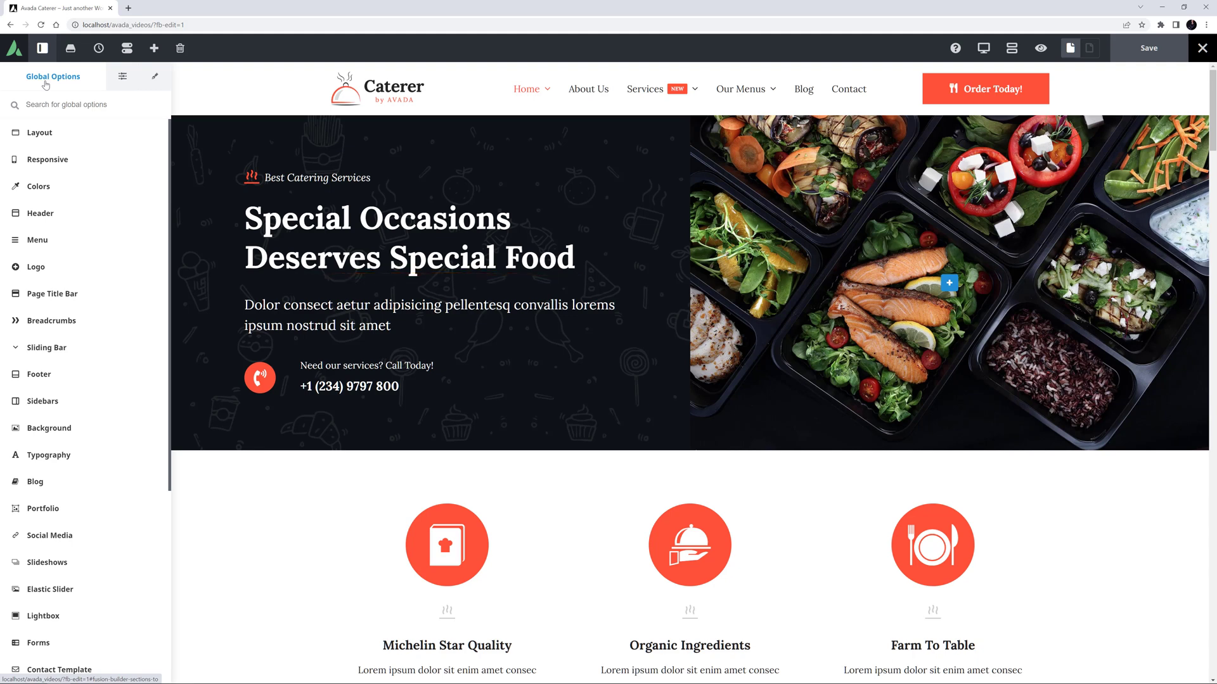
{"action": "left_click", "coordinate": [41, 142]}
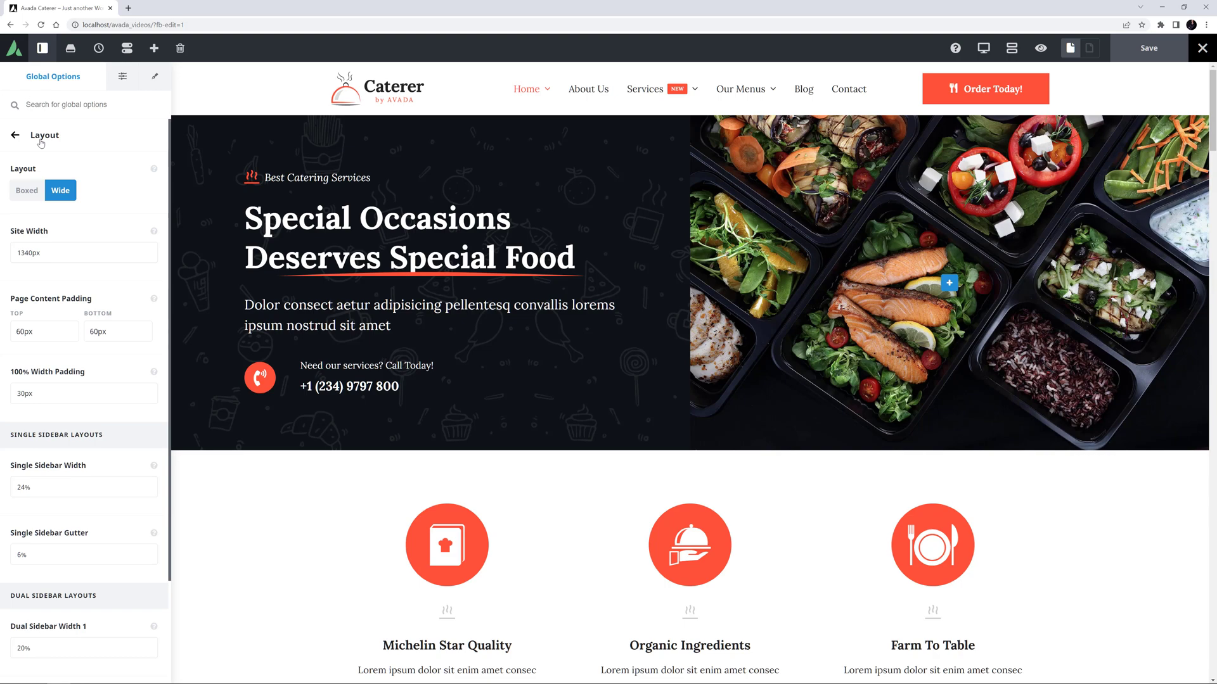
{"action": "left_click", "coordinate": [28, 199]}
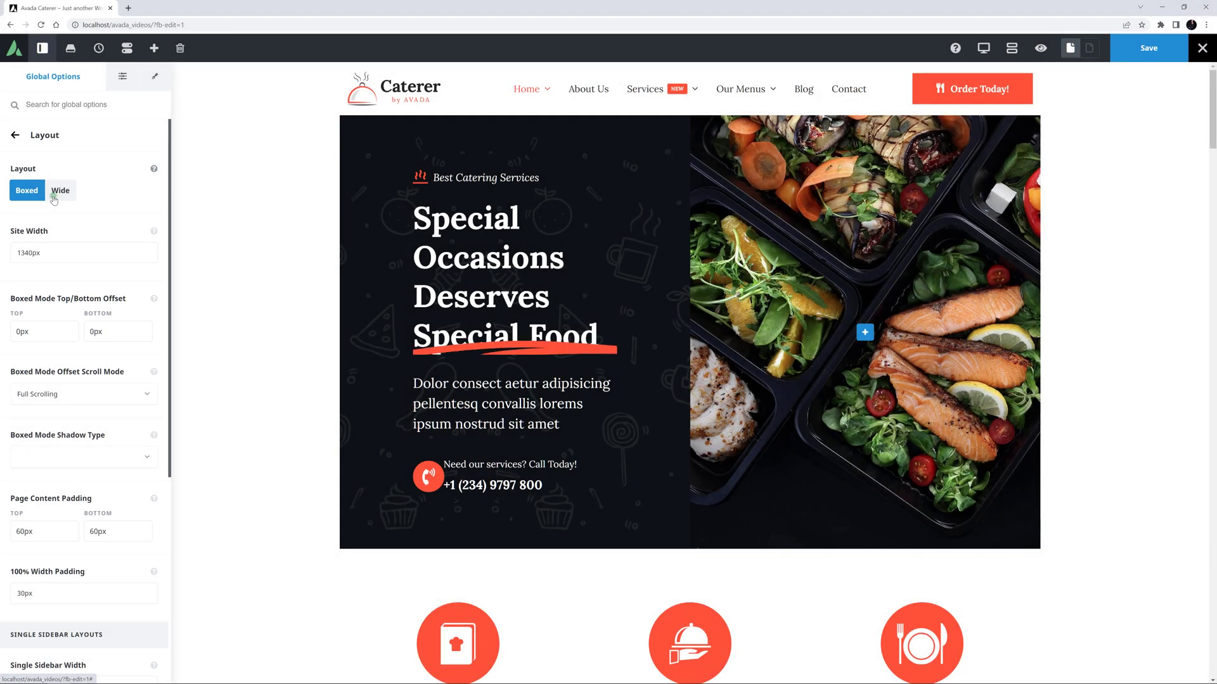
{"action": "left_click", "coordinate": [54, 200]}
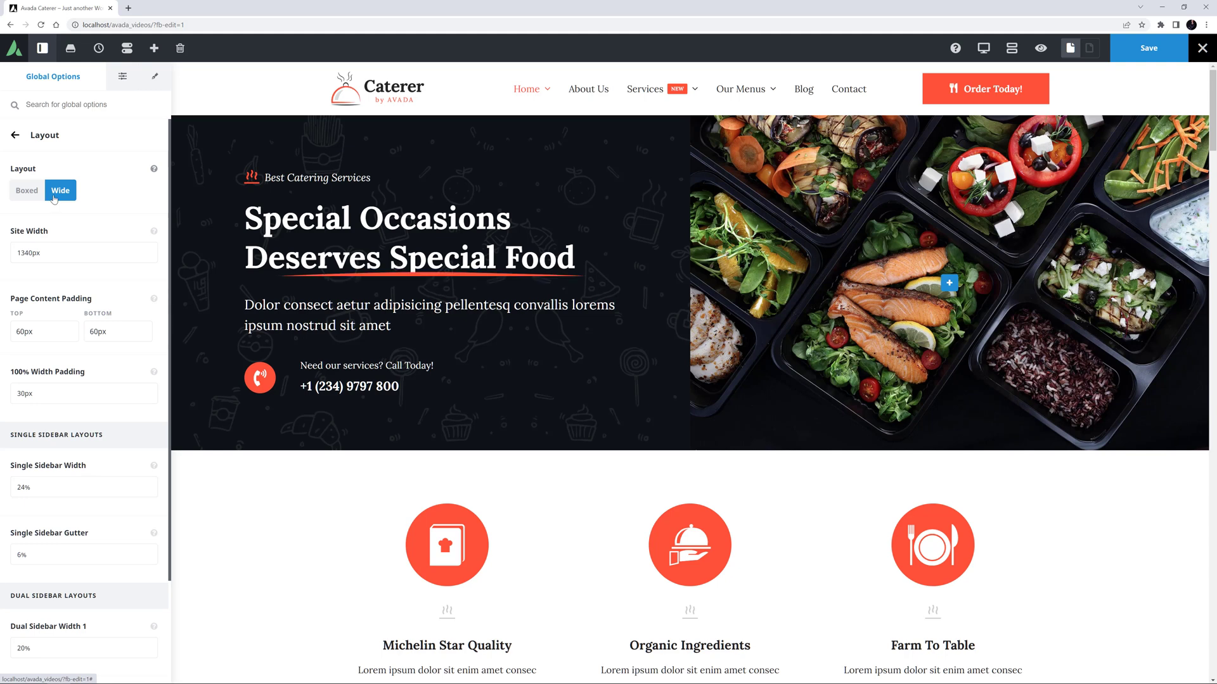
- Under Avada Builder Elements, review the global Column margin and padding settings
{"action": "left_click", "coordinate": [15, 134]}
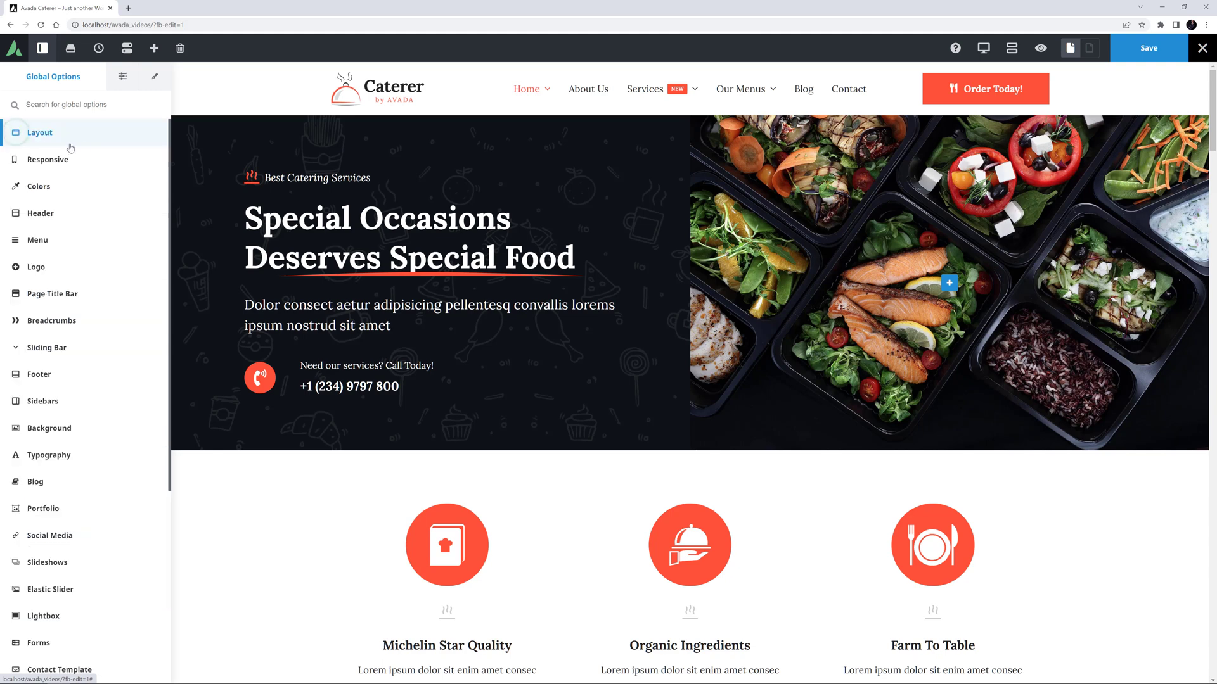
{"action": "scroll", "coordinate": [138, 226], "scroll_direction": "down", "scroll_amount": 3}
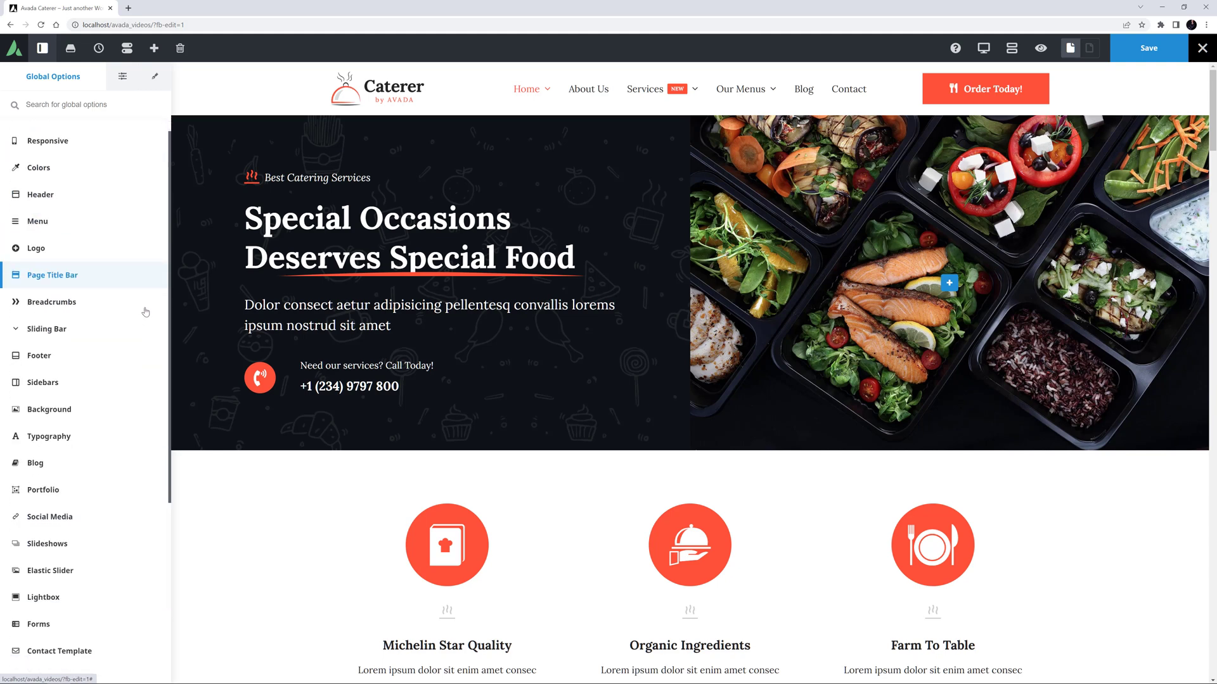
{"action": "scroll", "coordinate": [135, 352], "scroll_direction": "down", "scroll_amount": 2}
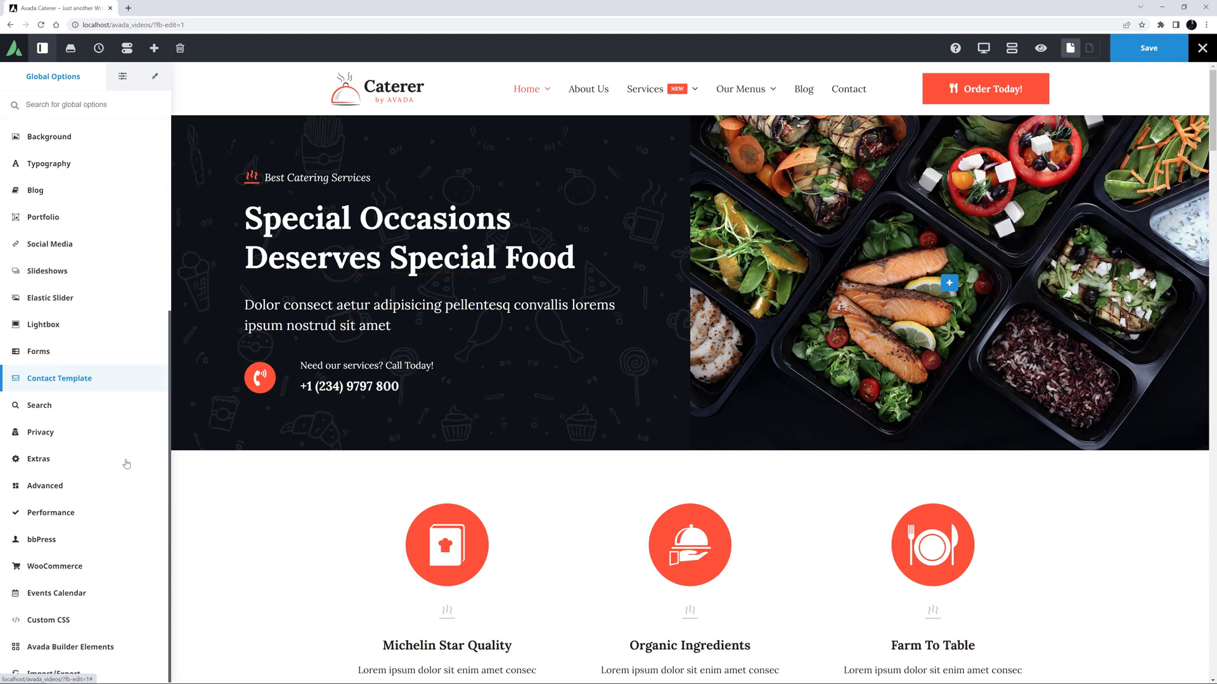
{"action": "left_click", "coordinate": [102, 645]}
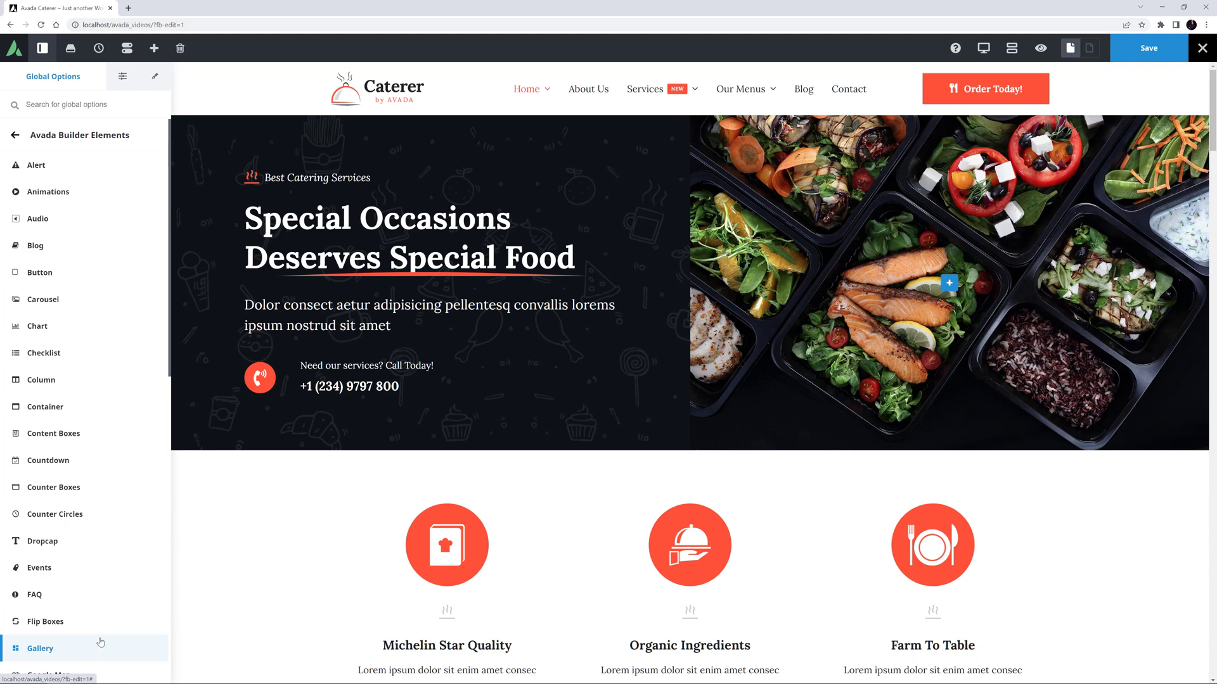
{"action": "left_click", "coordinate": [52, 381]}
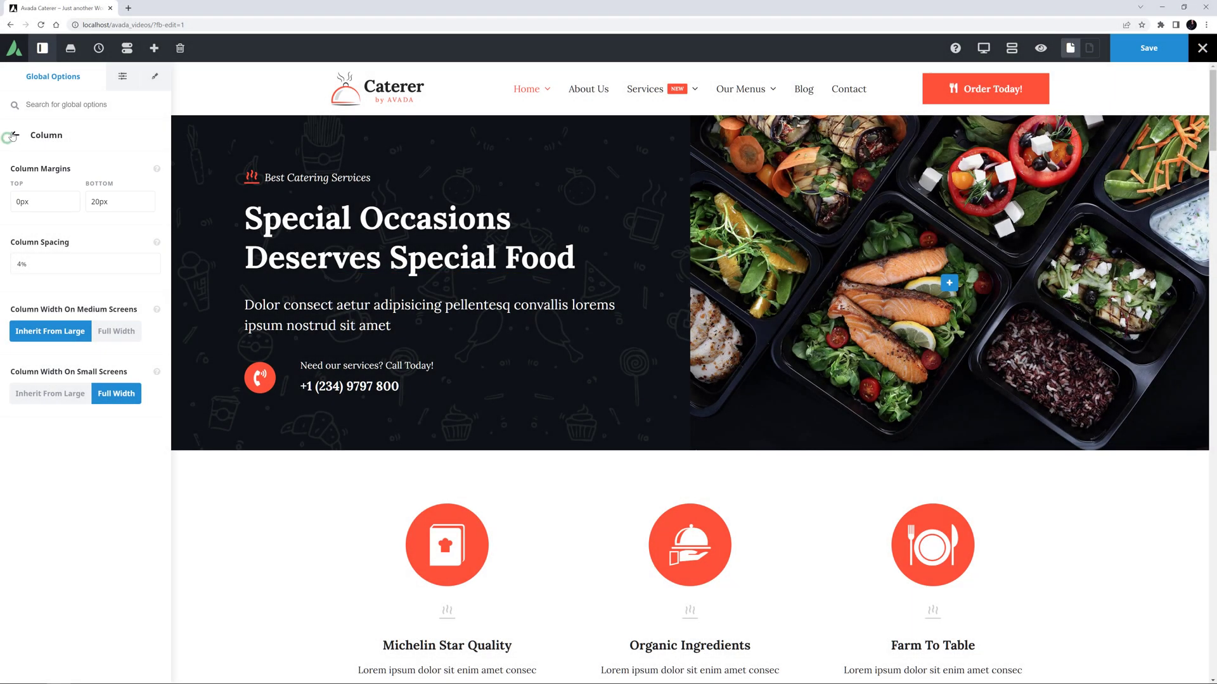
- Review the global Container and Content Boxes settings, then return to the main Global Options list
{"action": "left_click", "coordinate": [15, 134]}
{"action": "left_click", "coordinate": [27, 164]}
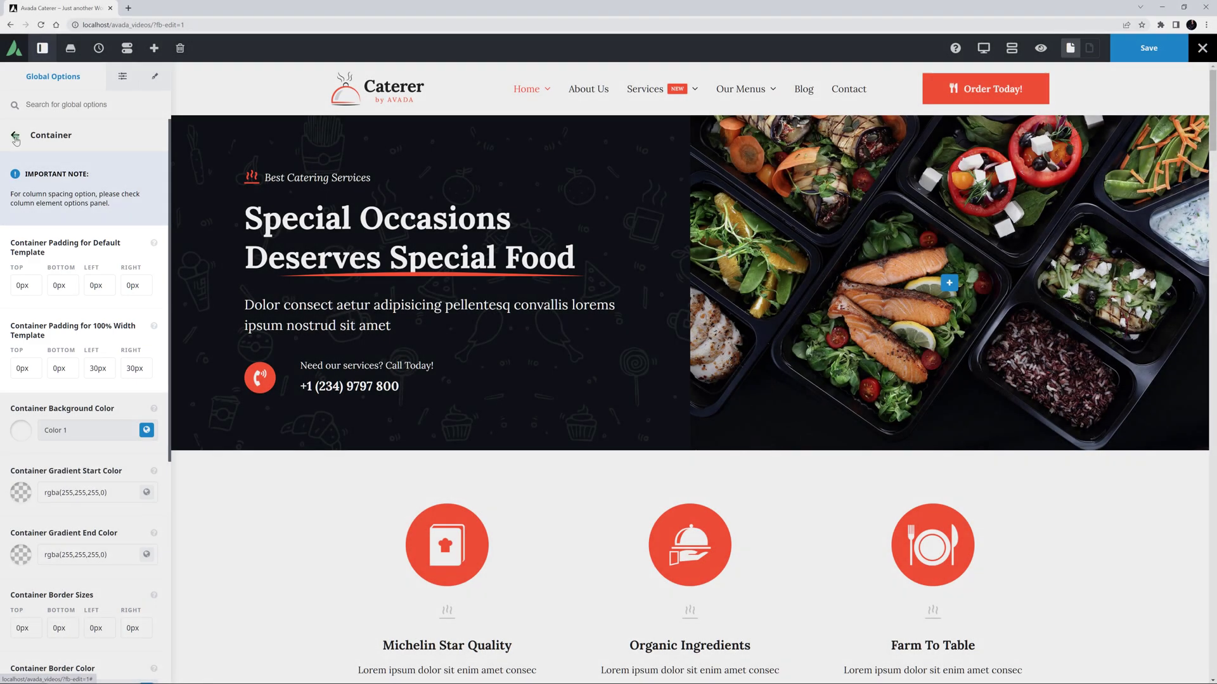
{"action": "left_click", "coordinate": [14, 134]}
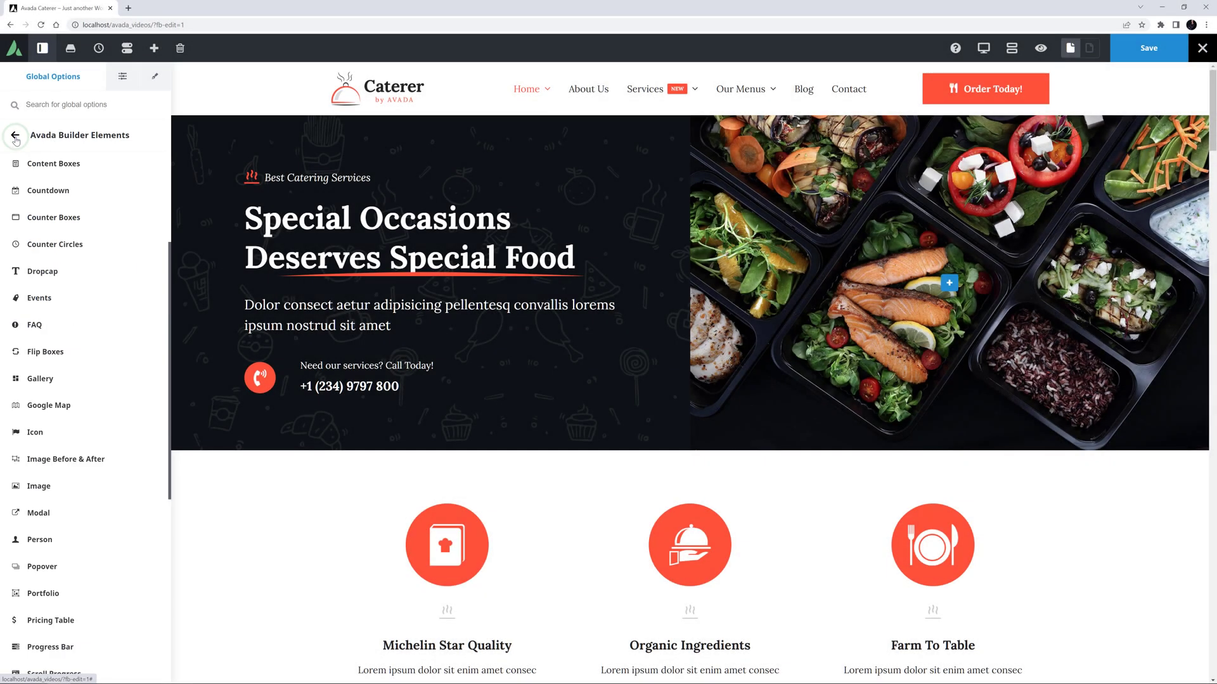
{"action": "left_click", "coordinate": [23, 166]}
{"action": "scroll", "coordinate": [53, 370], "scroll_direction": "down", "scroll_amount": 10}
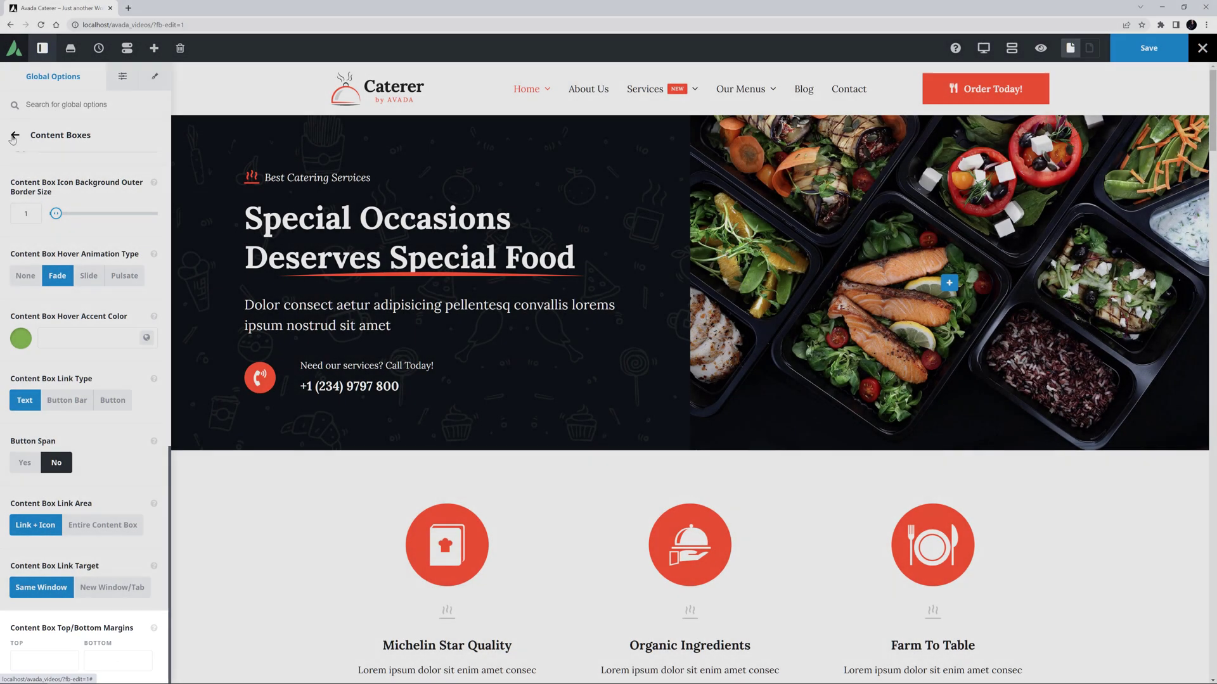
{"action": "left_click", "coordinate": [15, 136]}
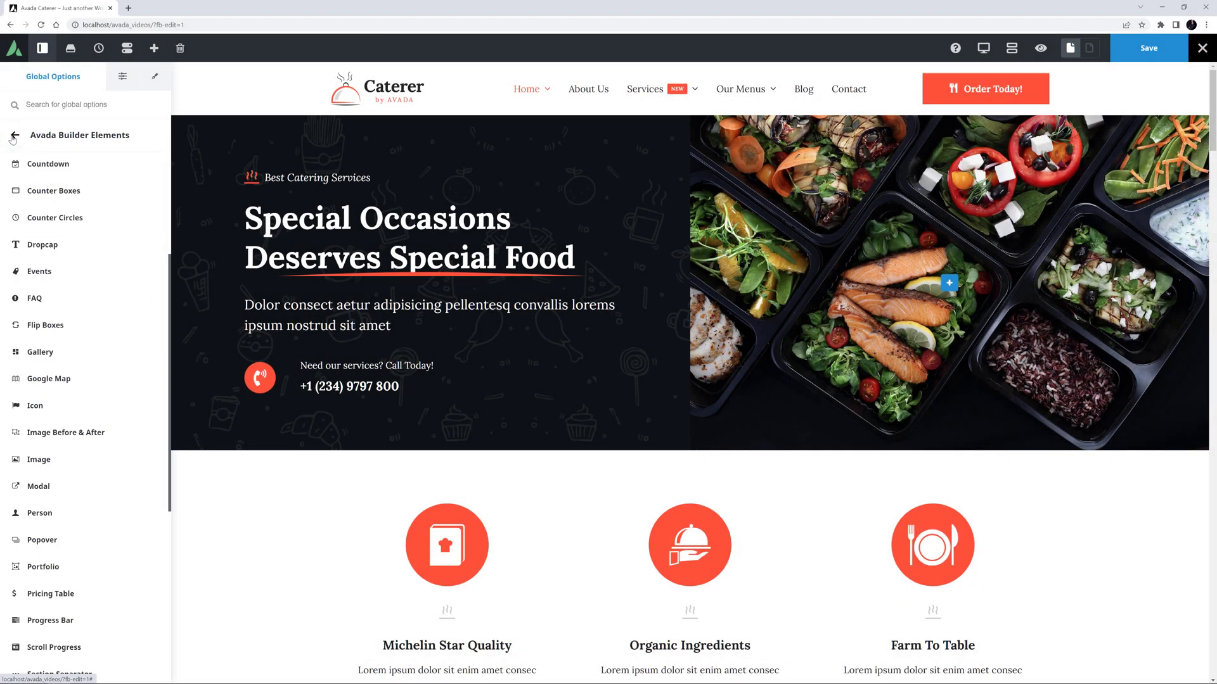
{"action": "left_click", "coordinate": [12, 136]}
{"action": "scroll", "coordinate": [68, 203], "scroll_direction": "up", "scroll_amount": 5}
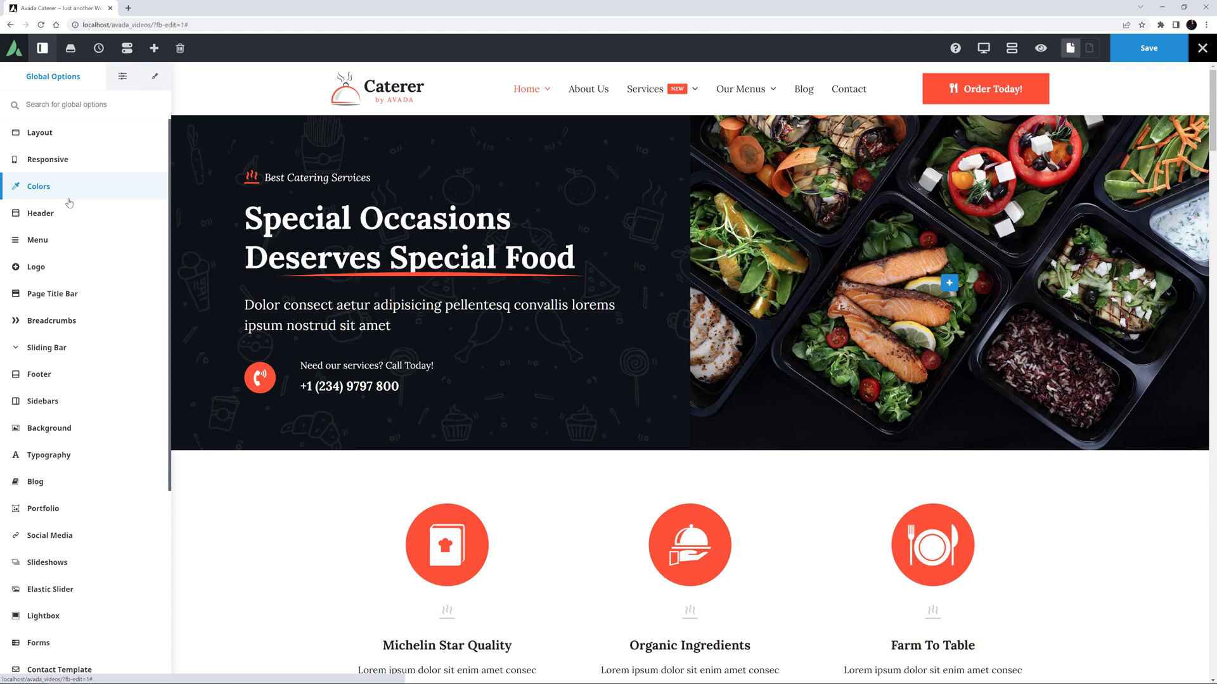
- Inspect the homepage's Page Options Content padding, including 100% Width Padding, then return to the list
{"action": "left_click", "coordinate": [123, 77]}
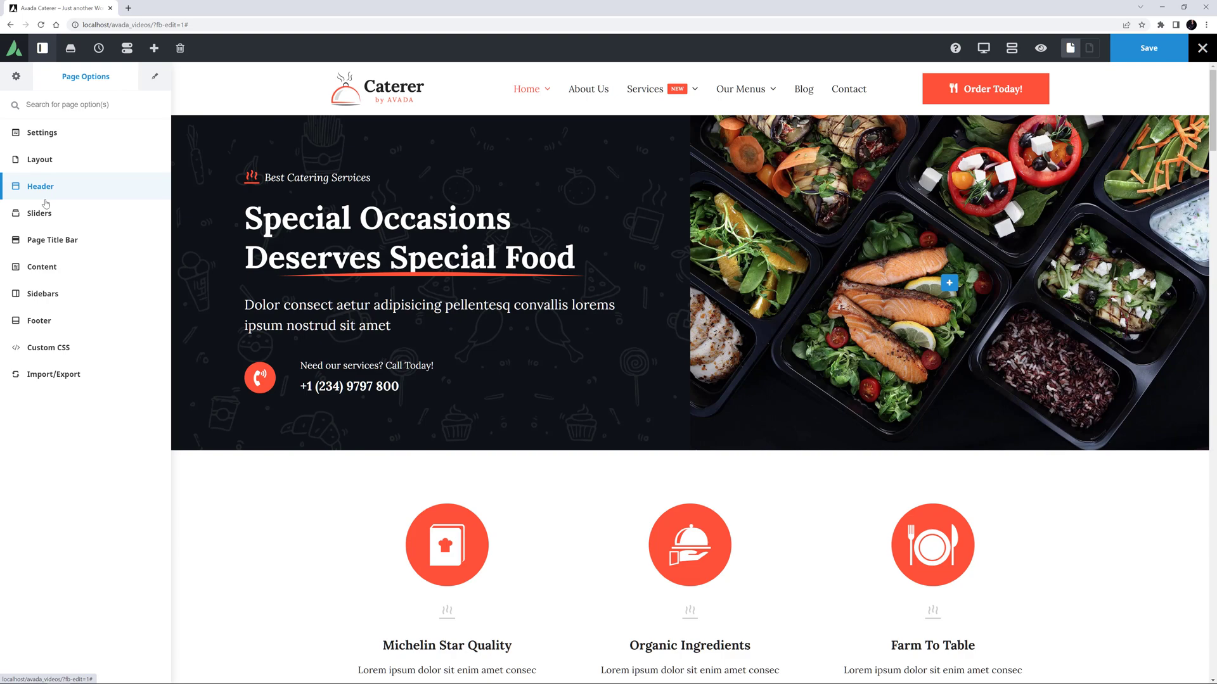
{"action": "left_click", "coordinate": [44, 273]}
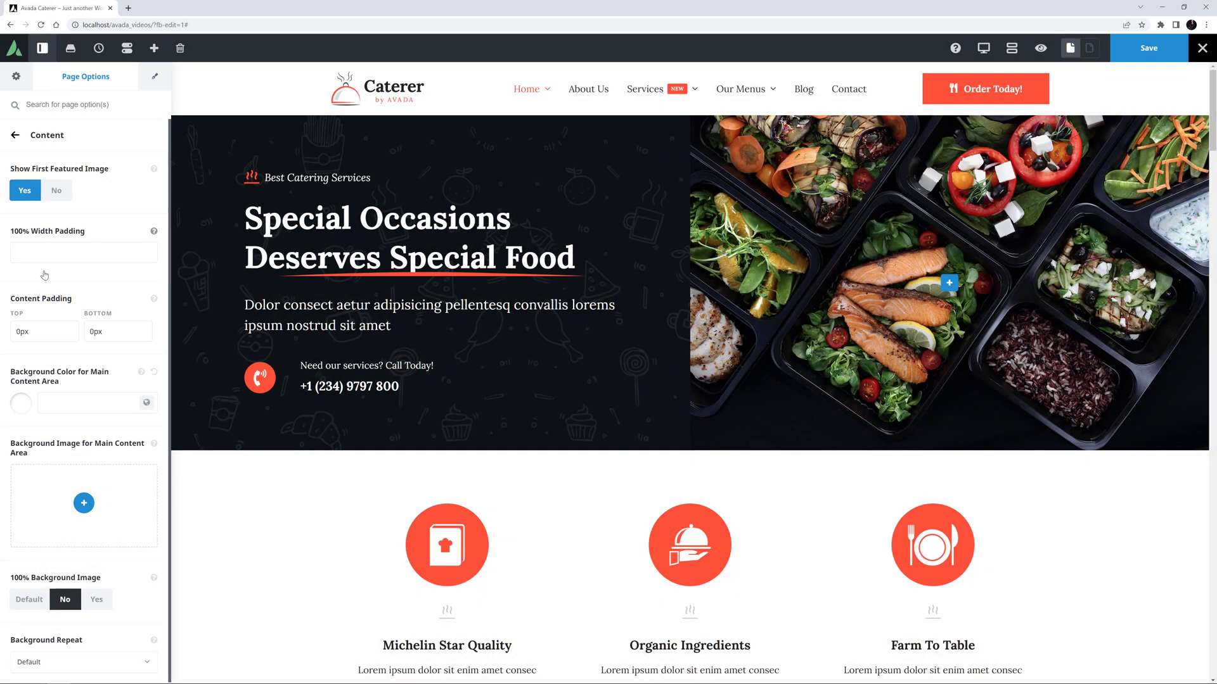
{"action": "left_click", "coordinate": [47, 252]}
{"action": "left_click", "coordinate": [15, 135]}
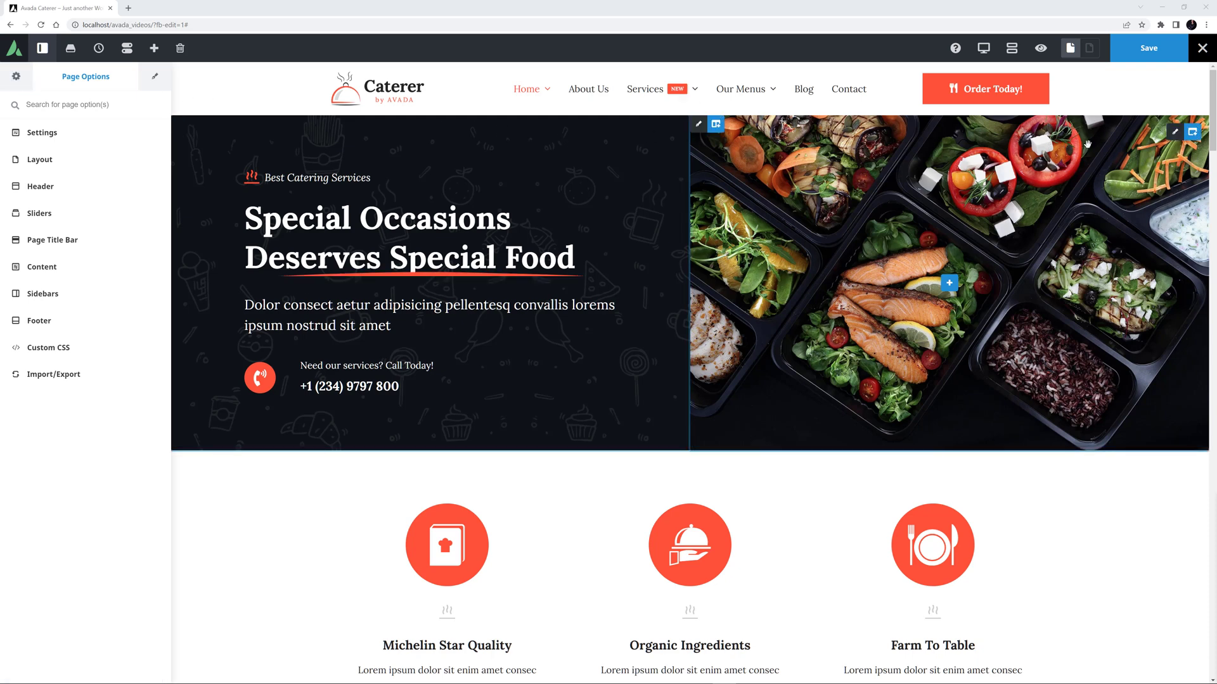
- Check Design spacing for the Hero container, its image column, and 3 Column Features container (100px padding)
{"action": "left_click", "coordinate": [1174, 133]}
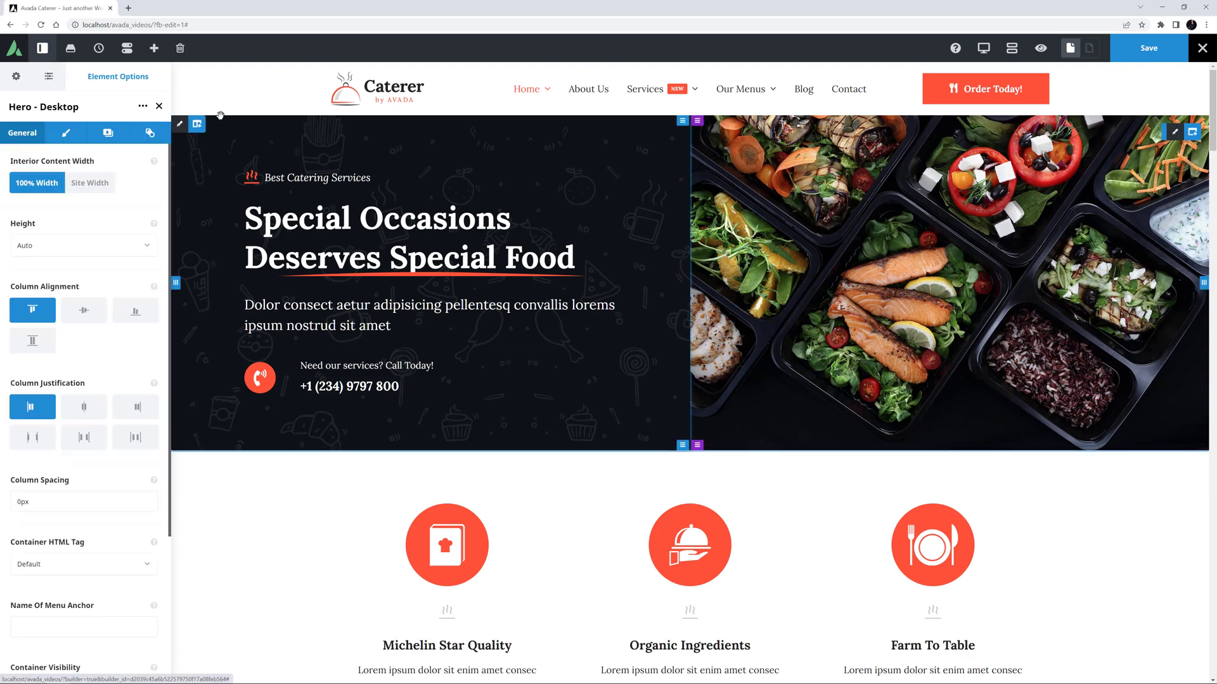
{"action": "left_click", "coordinate": [65, 133]}
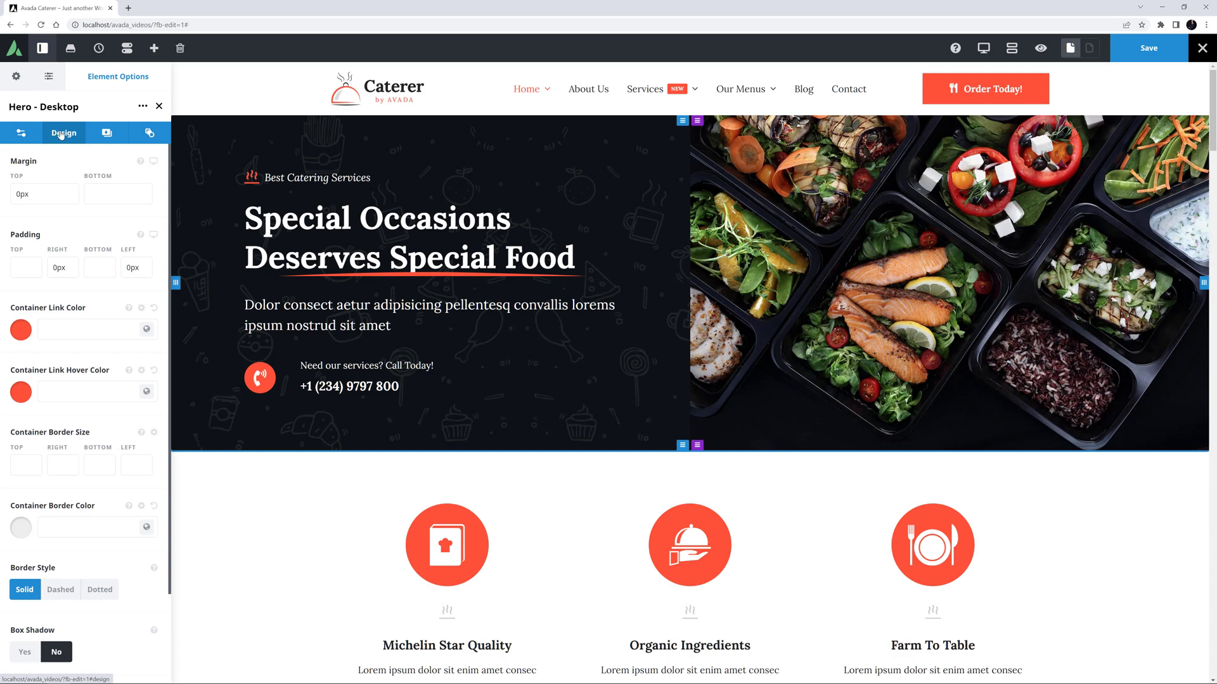
{"action": "left_click", "coordinate": [700, 131]}
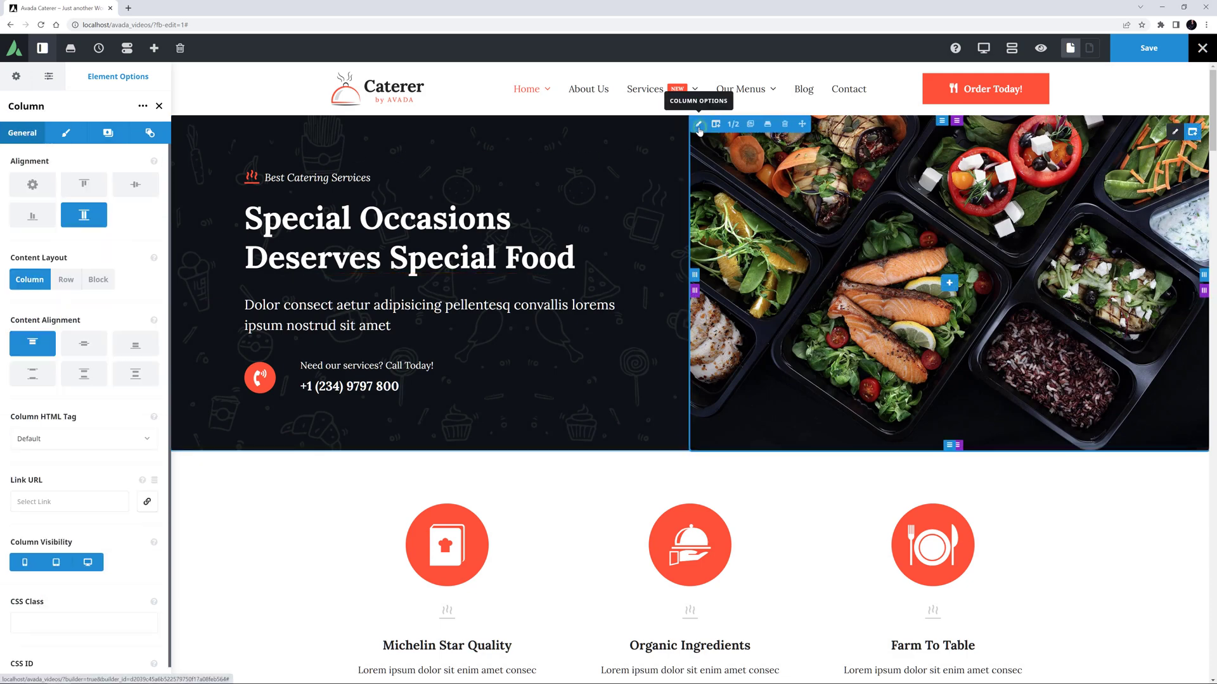
{"action": "left_click", "coordinate": [72, 133]}
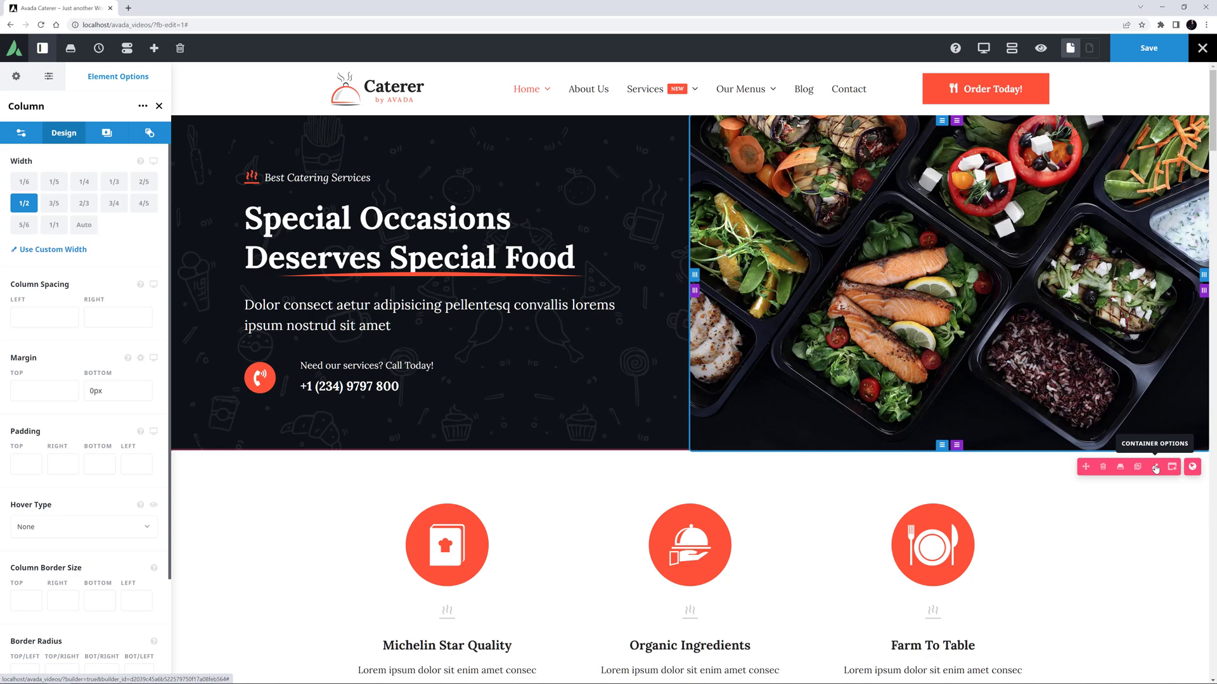
{"action": "left_click", "coordinate": [1153, 469]}
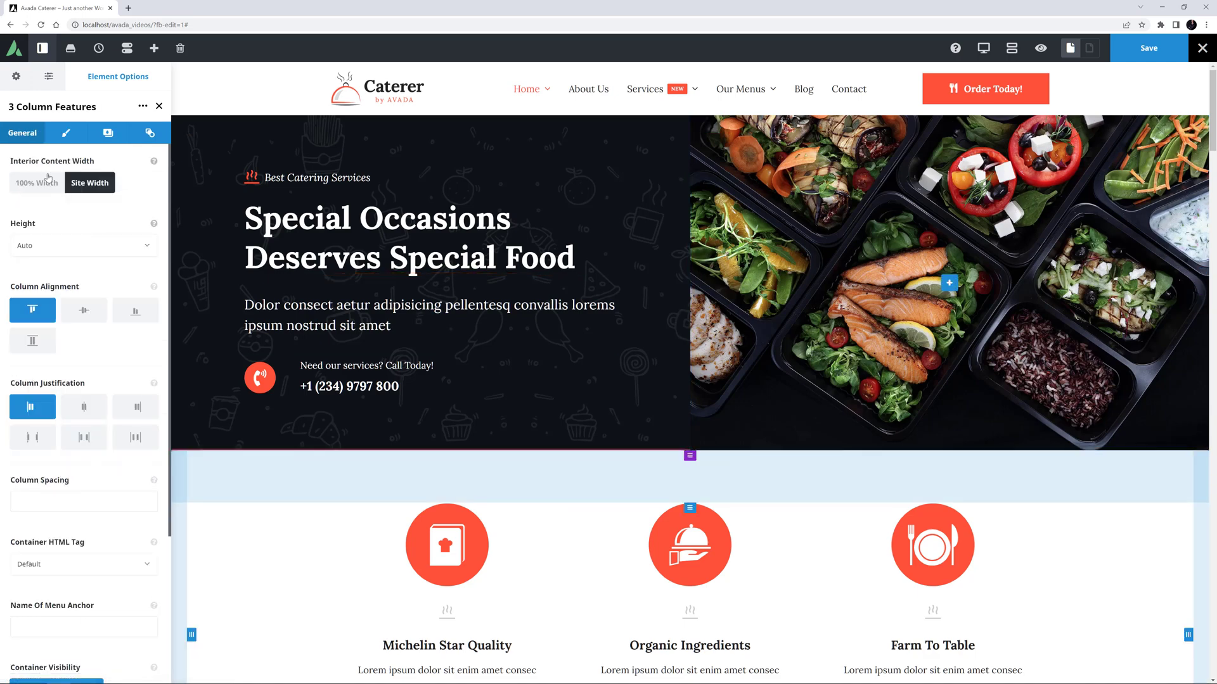
{"action": "left_click", "coordinate": [60, 135]}
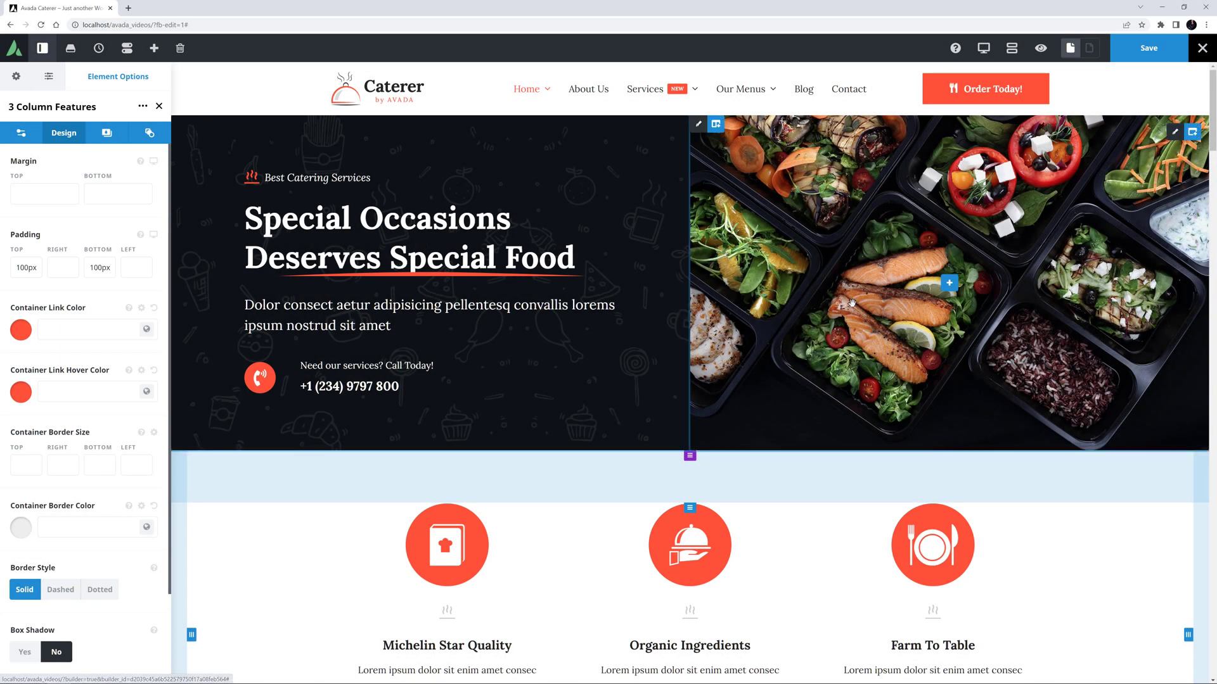
- Show the Catering Services container's Design tab: 100px top margin, 100px top and bottom padding
{"action": "scroll", "coordinate": [852, 303], "scroll_direction": "down", "scroll_amount": 15}
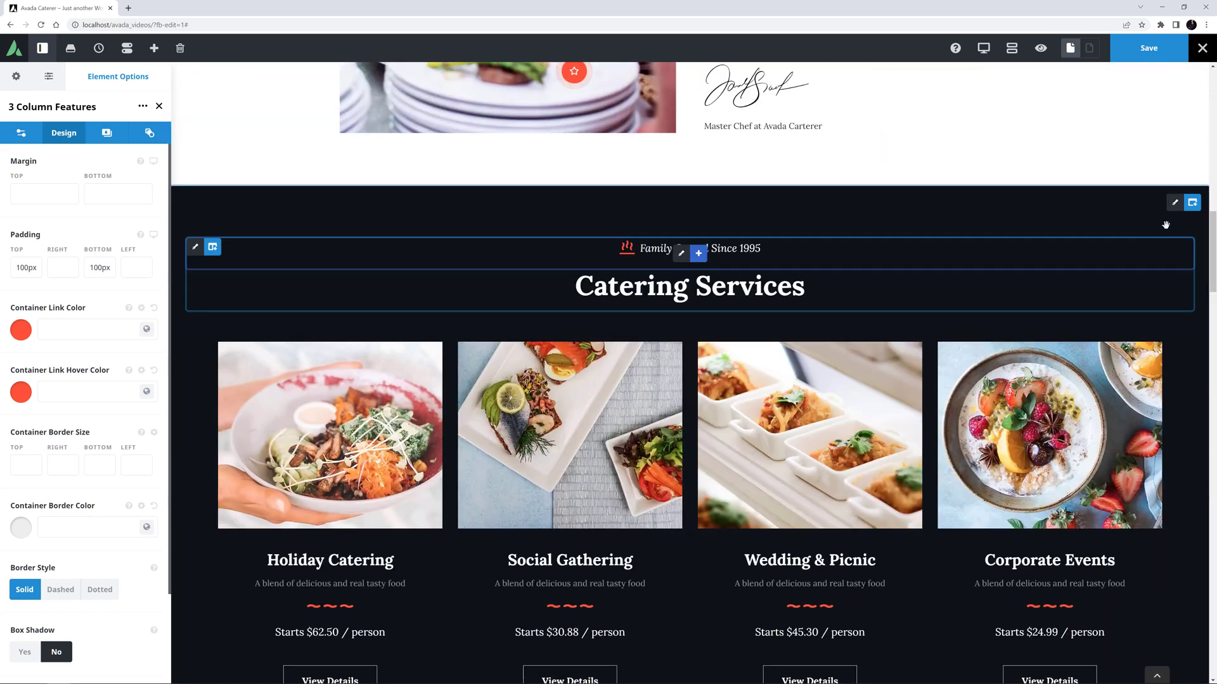
{"action": "left_click", "coordinate": [1169, 202]}
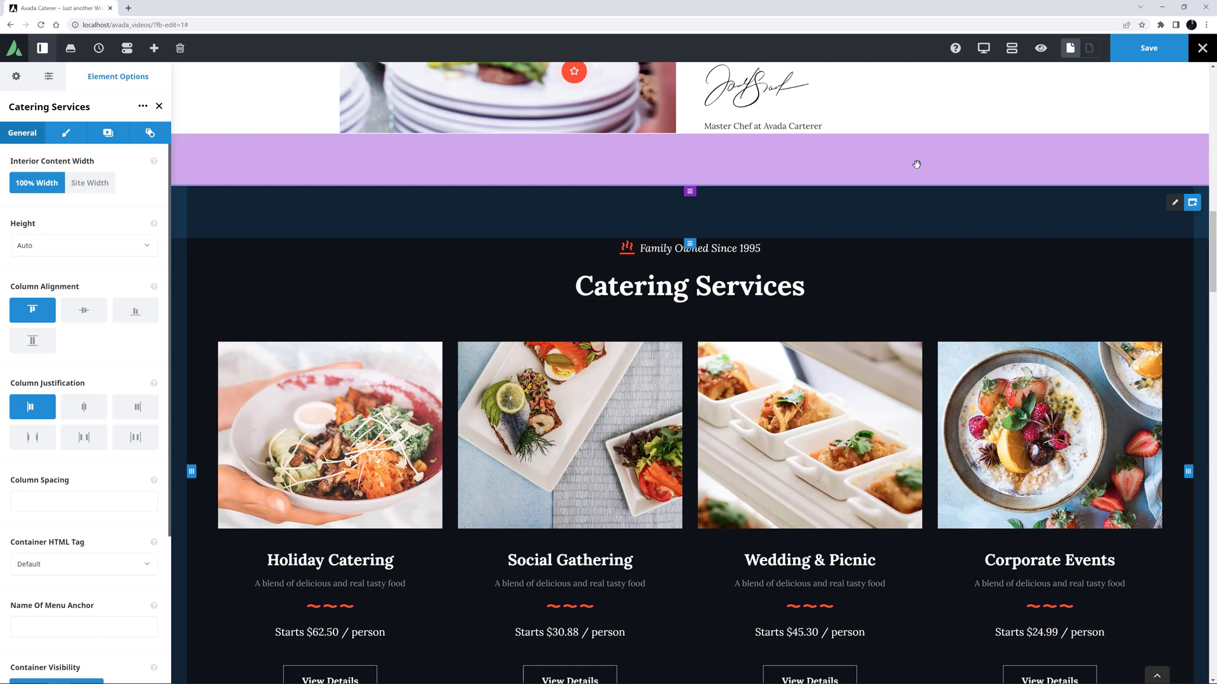
{"action": "scroll", "coordinate": [925, 223], "scroll_direction": "down", "scroll_amount": 3}
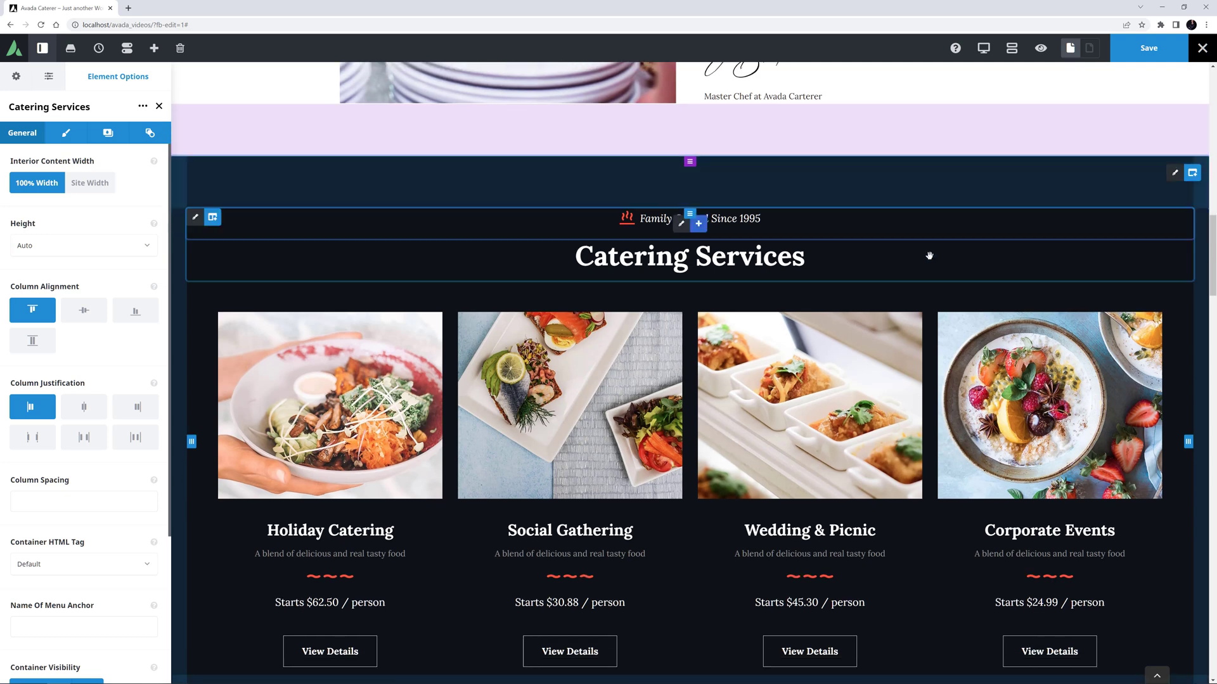
{"action": "scroll", "coordinate": [902, 467], "scroll_direction": "up", "scroll_amount": 3}
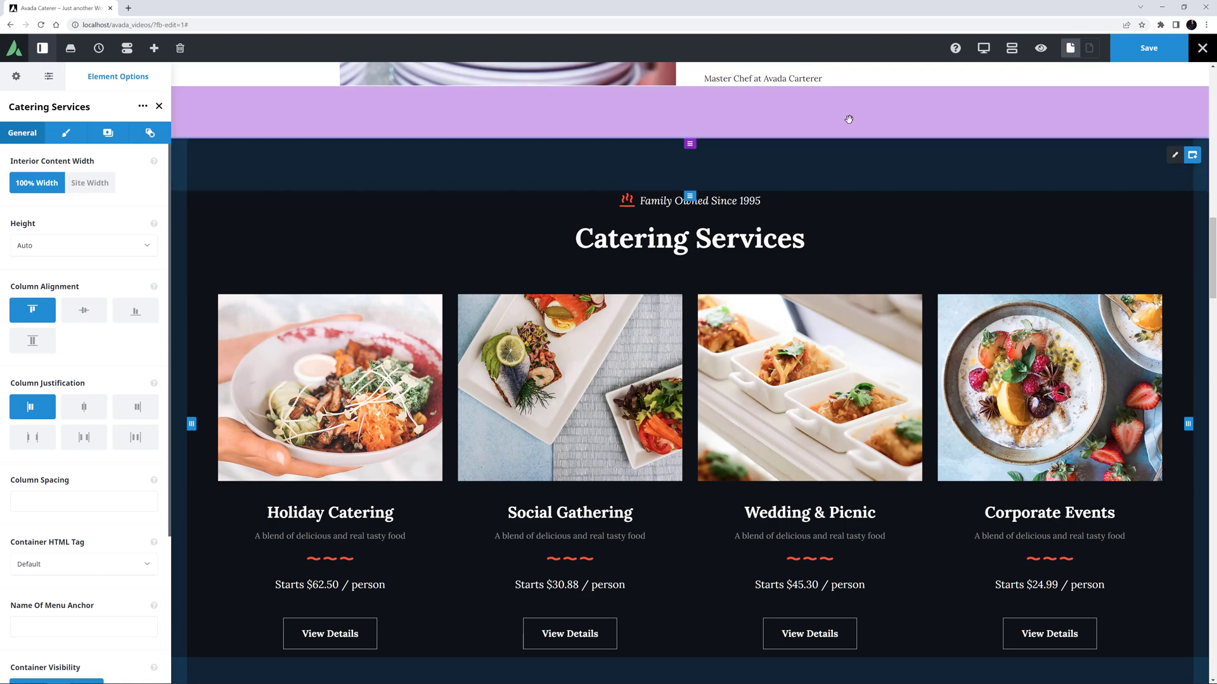
{"action": "left_click", "coordinate": [80, 131]}
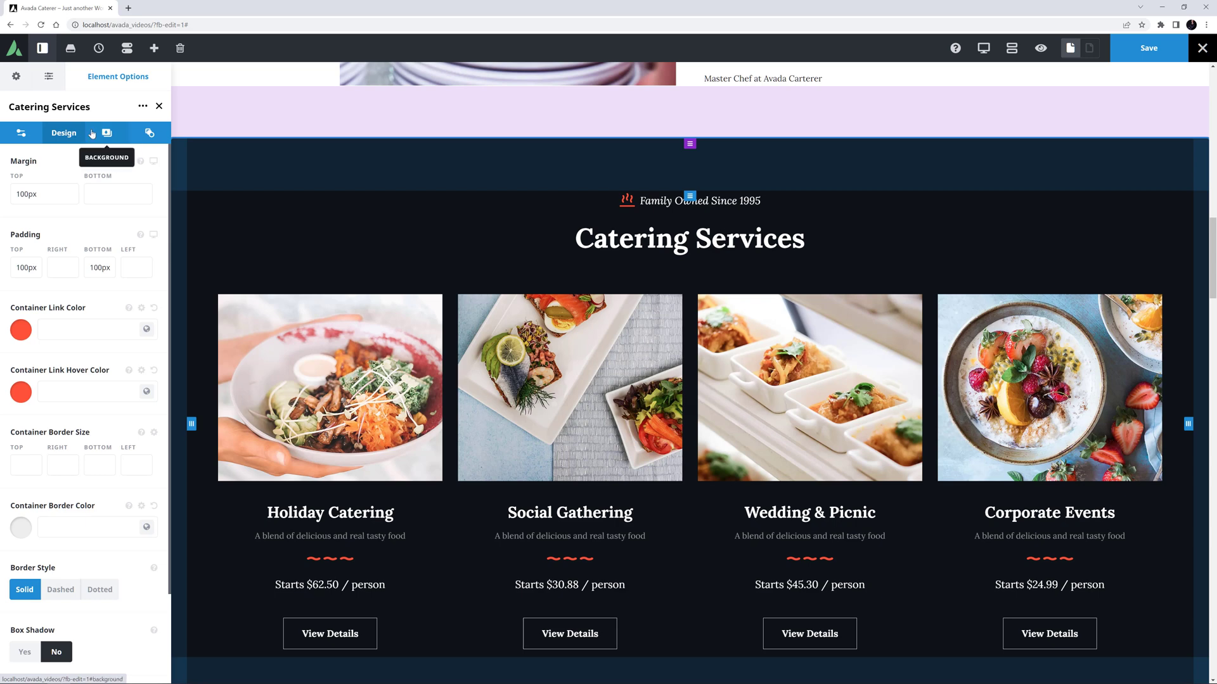
{"action": "scroll", "coordinate": [549, 230], "scroll_direction": "up", "scroll_amount": 12}
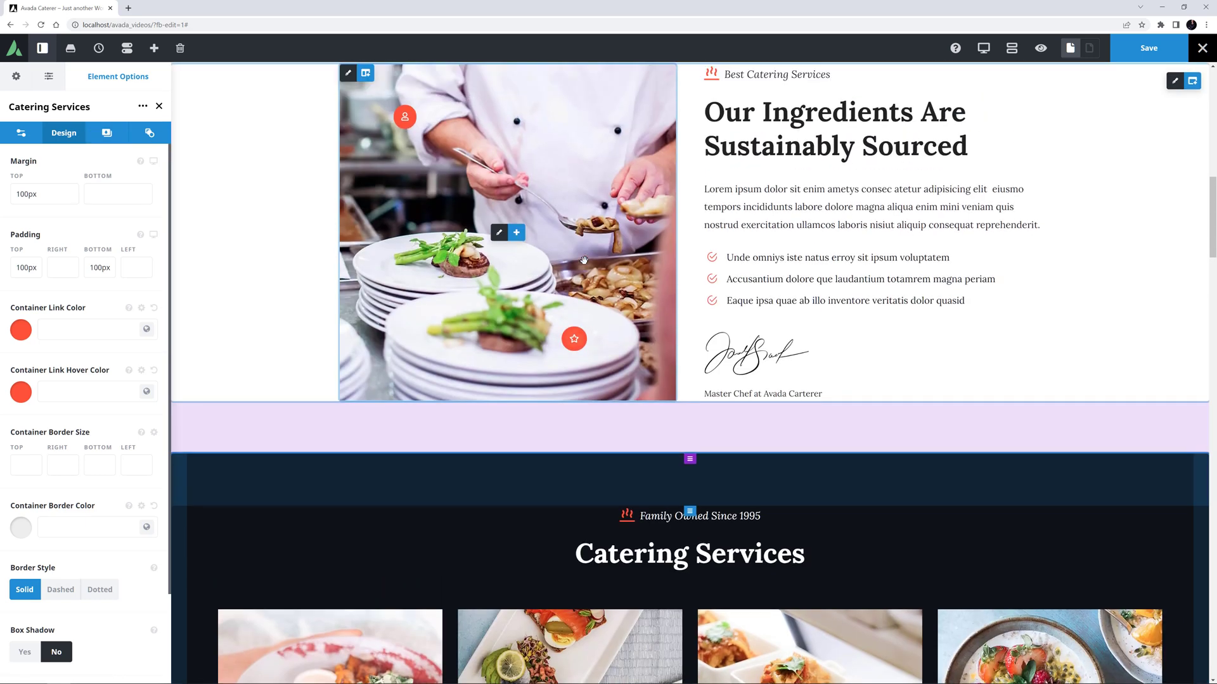
{"action": "scroll", "coordinate": [603, 284], "scroll_direction": "up", "scroll_amount": 3}
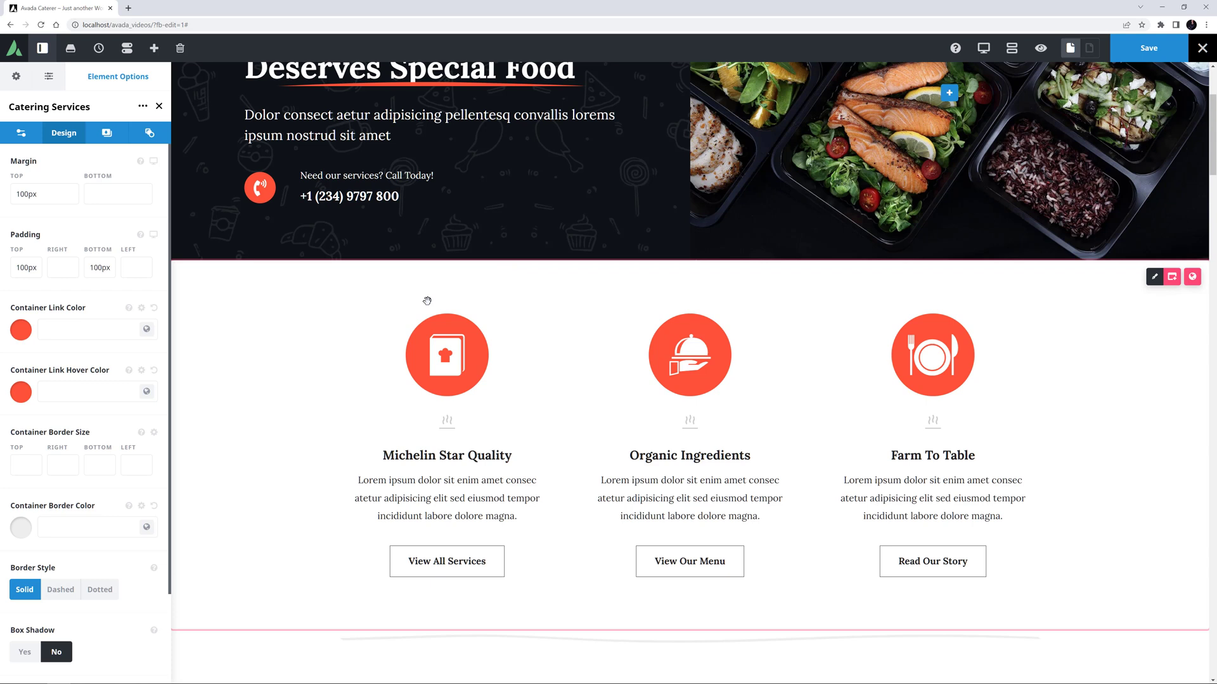
- Review the Design settings of the first feature column and its chef-hat icon
{"action": "left_click", "coordinate": [351, 322]}
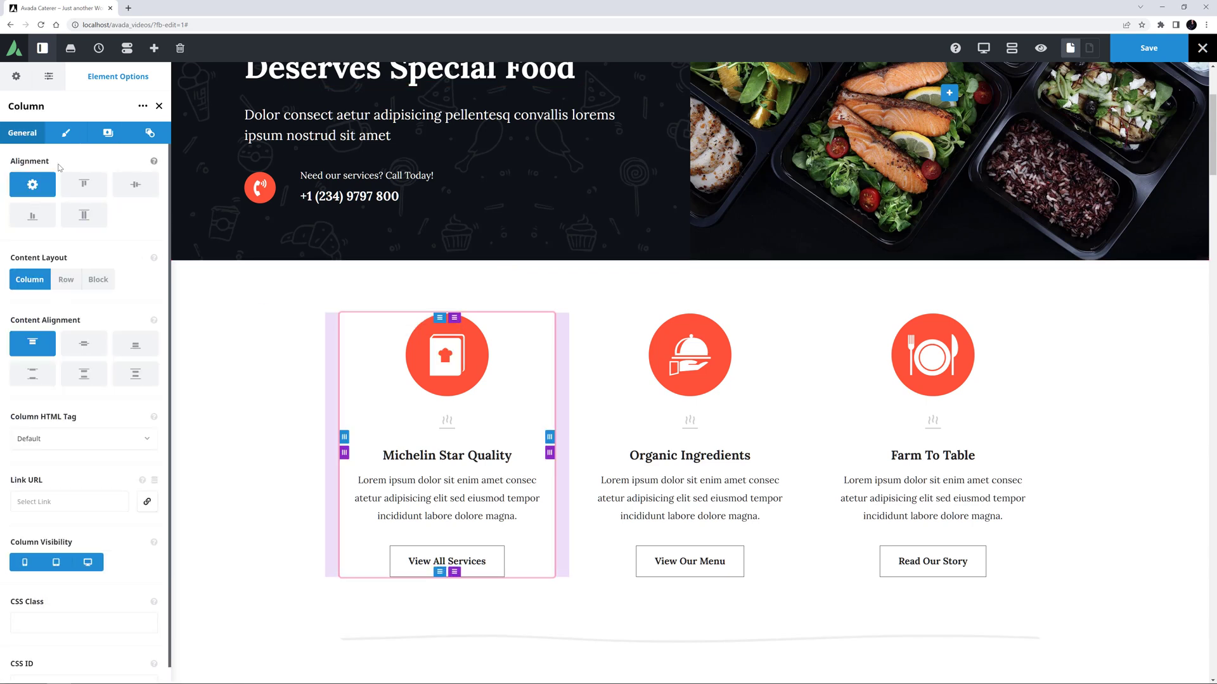
{"action": "left_click", "coordinate": [66, 134]}
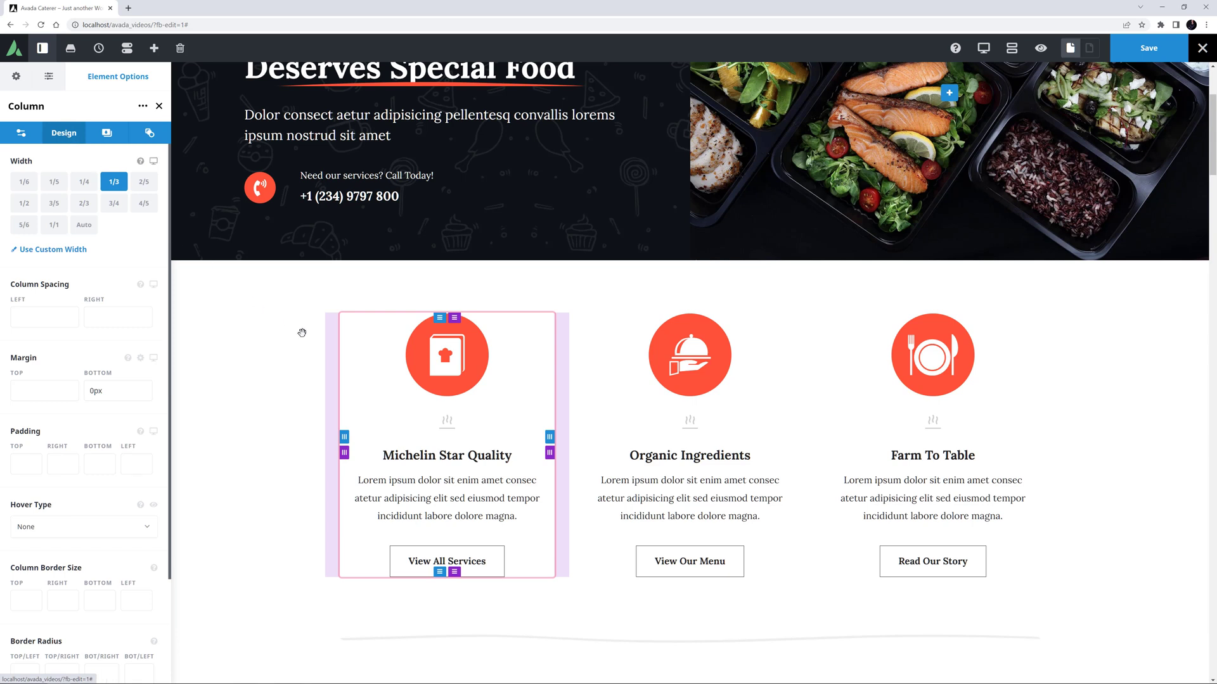
{"action": "left_click", "coordinate": [440, 354]}
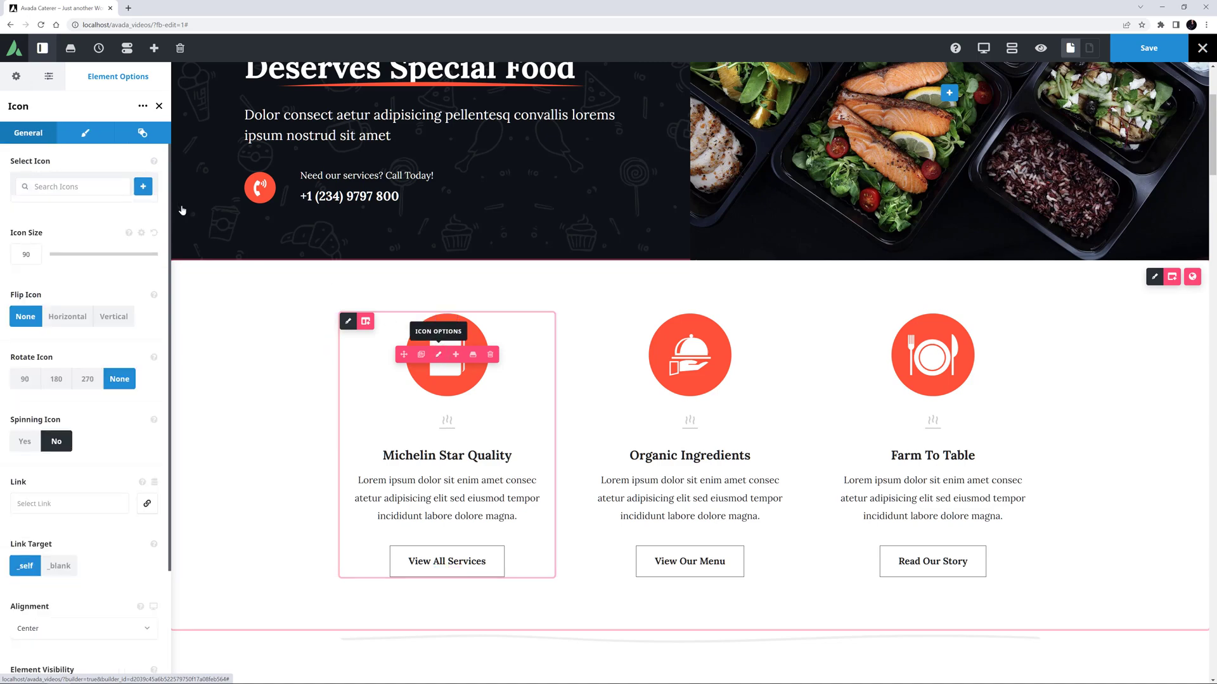
{"action": "left_click", "coordinate": [85, 133]}
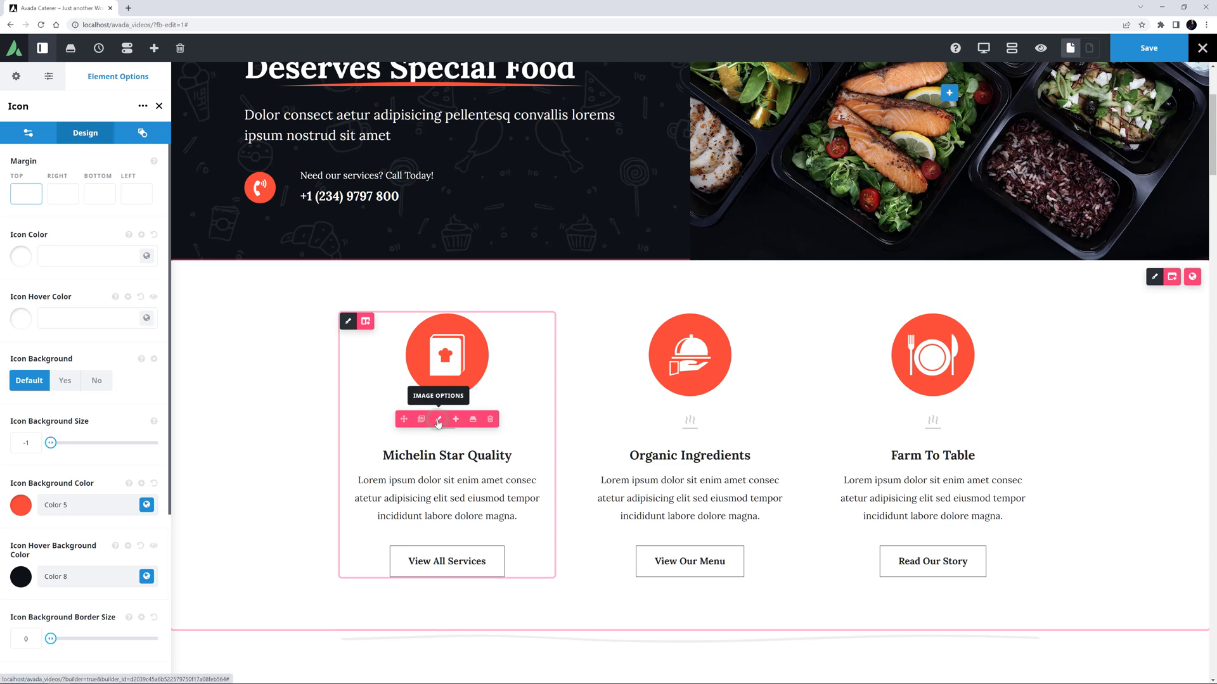
- Check the ornament image's and Michelin Star Quality title's margins, with the 10px/0px/15px/0px default
{"action": "left_click", "coordinate": [438, 419]}
{"action": "left_click", "coordinate": [67, 133]}
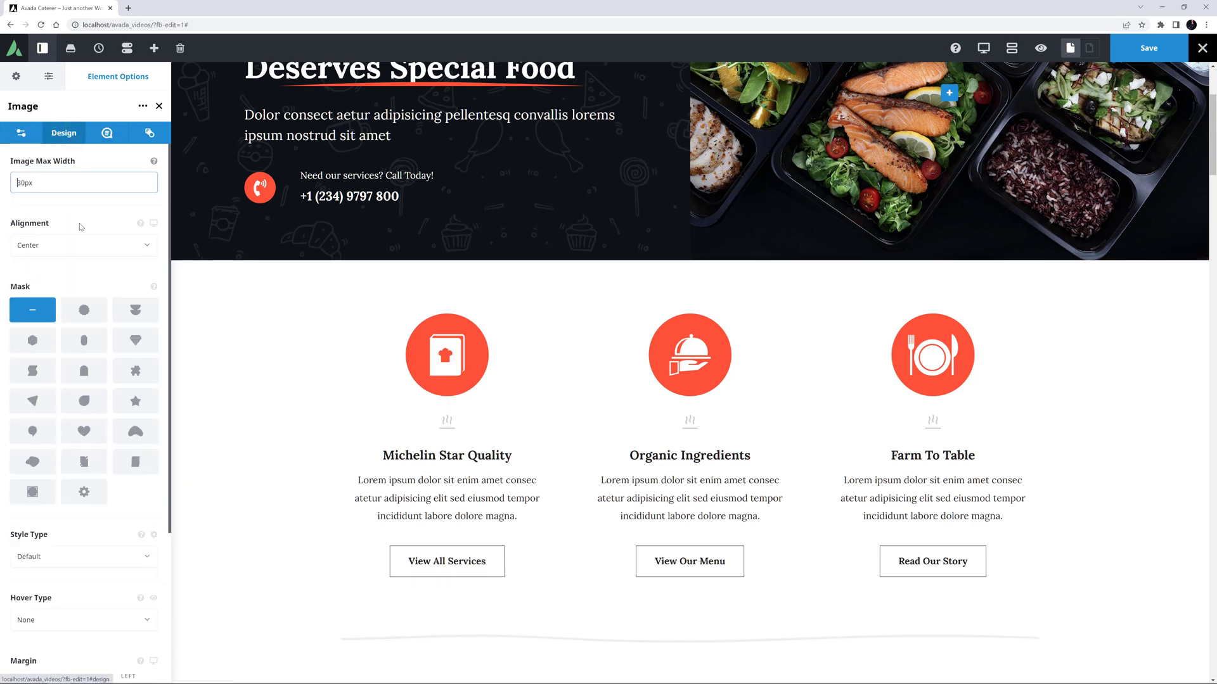
{"action": "scroll", "coordinate": [69, 235], "scroll_direction": "down", "scroll_amount": 3}
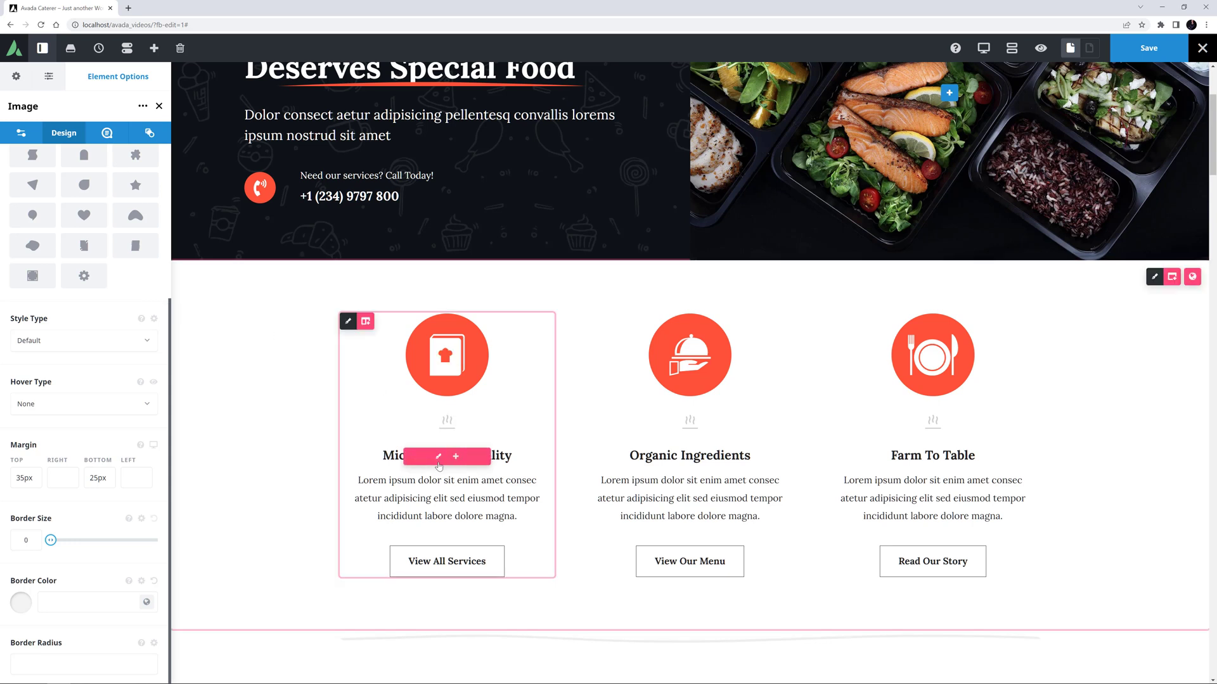
{"action": "left_click", "coordinate": [439, 461]}
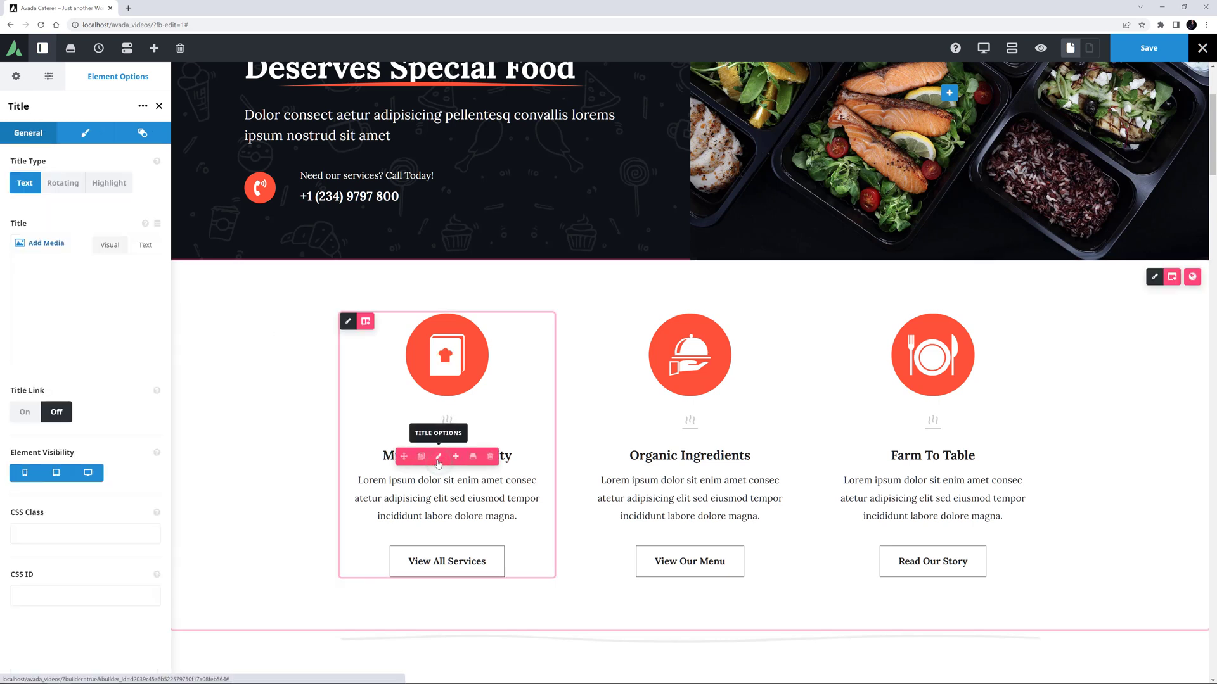
{"action": "left_click", "coordinate": [85, 133]}
{"action": "scroll", "coordinate": [100, 320], "scroll_direction": "down", "scroll_amount": 3}
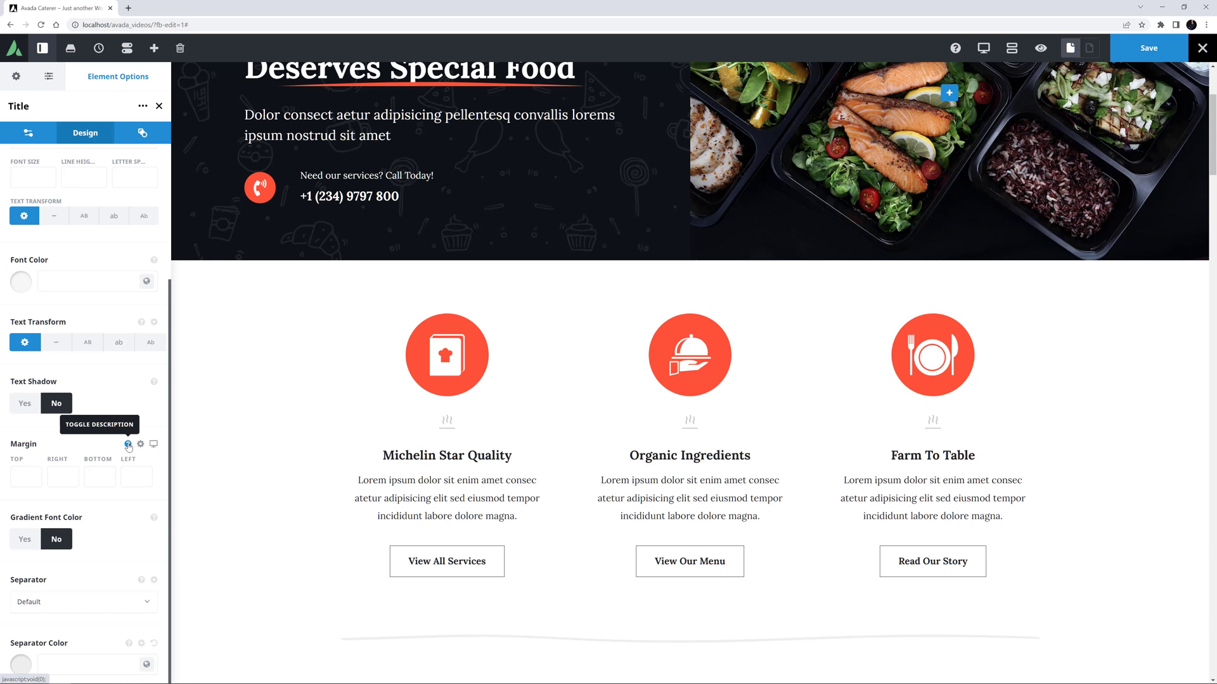
{"action": "left_click", "coordinate": [128, 444]}
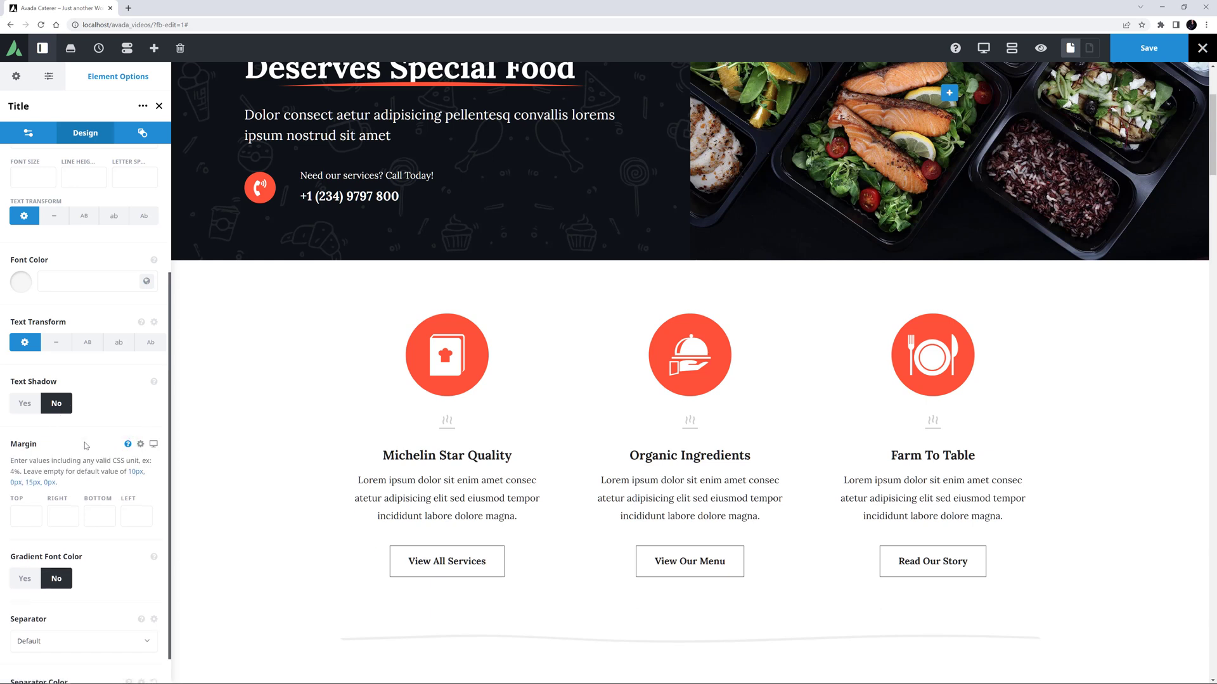
- Review the description text block's design, then the View All Services button's empty margin fields
{"action": "left_click", "coordinate": [439, 509]}
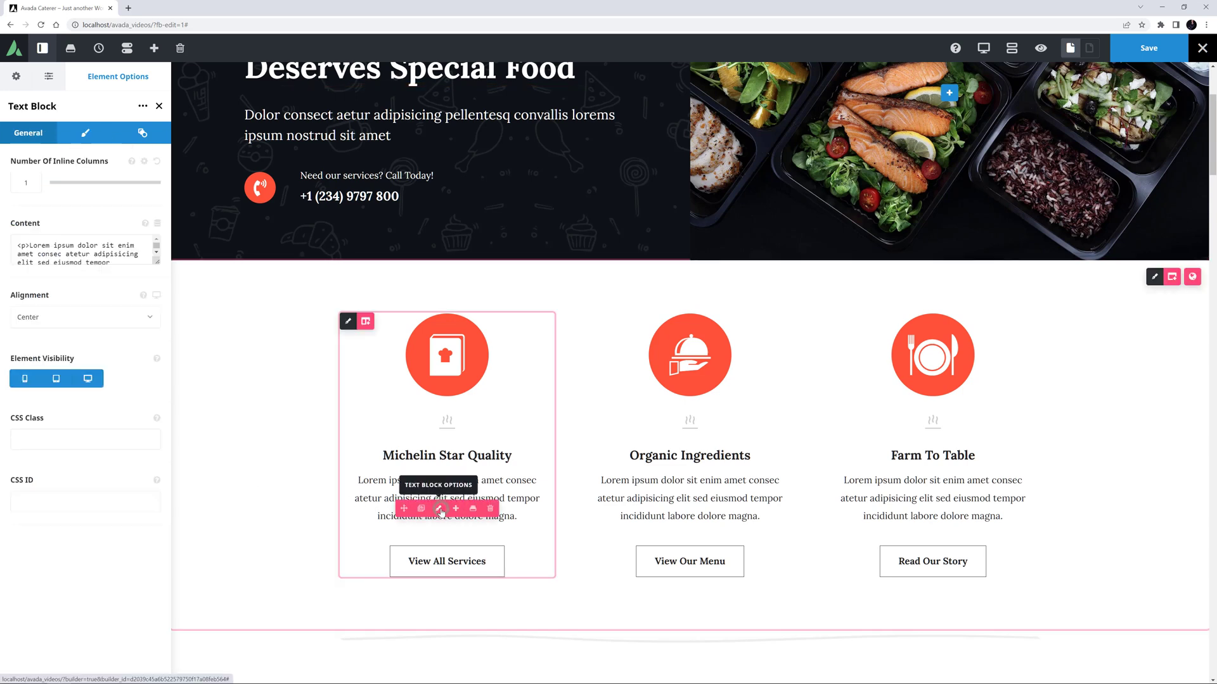
{"action": "left_click", "coordinate": [79, 142]}
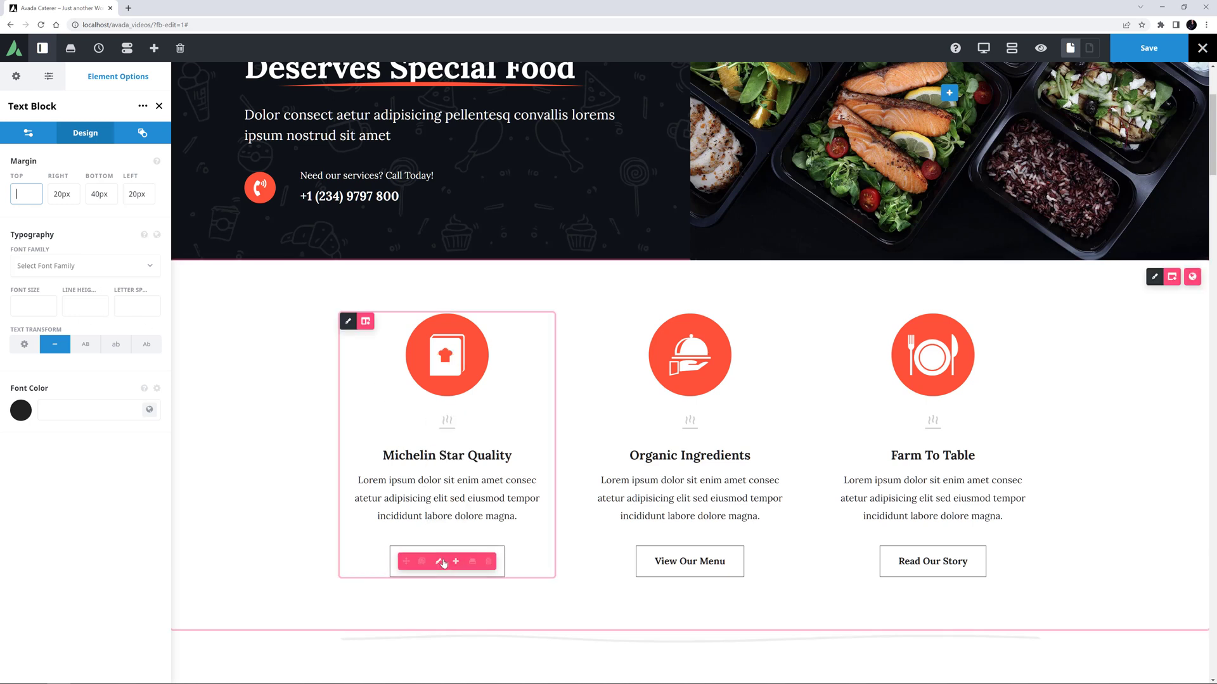
{"action": "left_click", "coordinate": [438, 563]}
{"action": "left_click", "coordinate": [85, 132]}
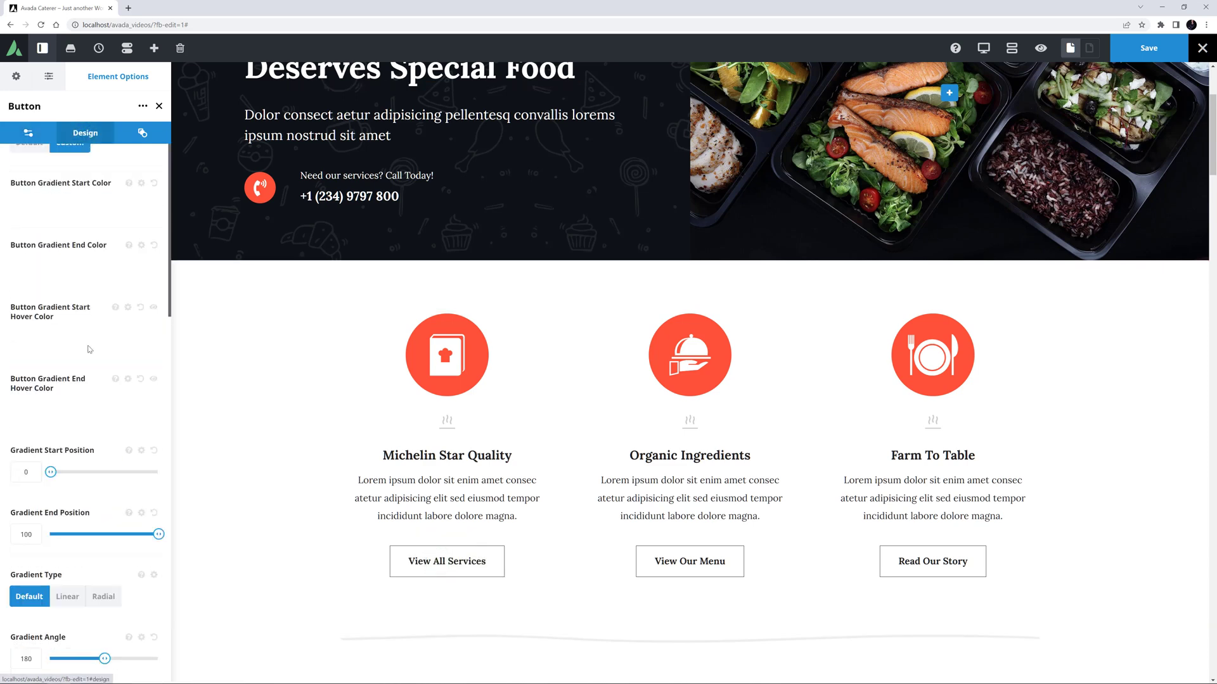
{"action": "scroll", "coordinate": [72, 350], "scroll_direction": "down", "scroll_amount": 6}
{"action": "scroll", "coordinate": [72, 350], "scroll_direction": "down", "scroll_amount": 10}
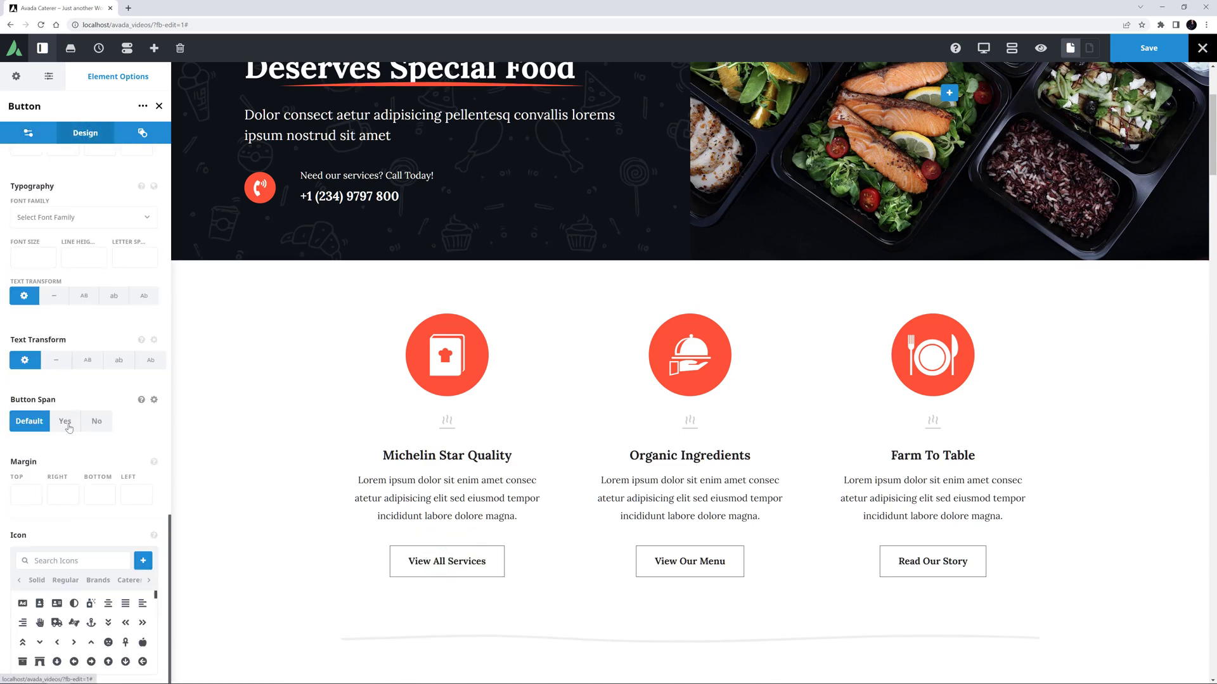
{"action": "left_click", "coordinate": [76, 500]}
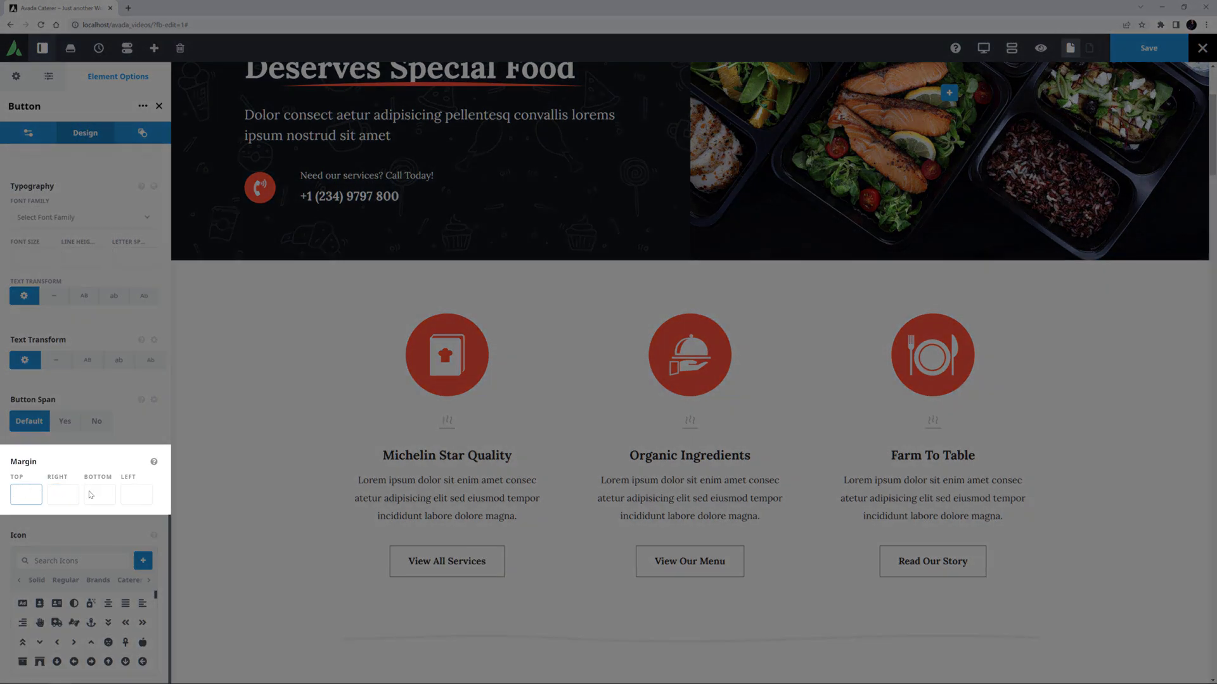
{"action": "left_click", "coordinate": [130, 492]}
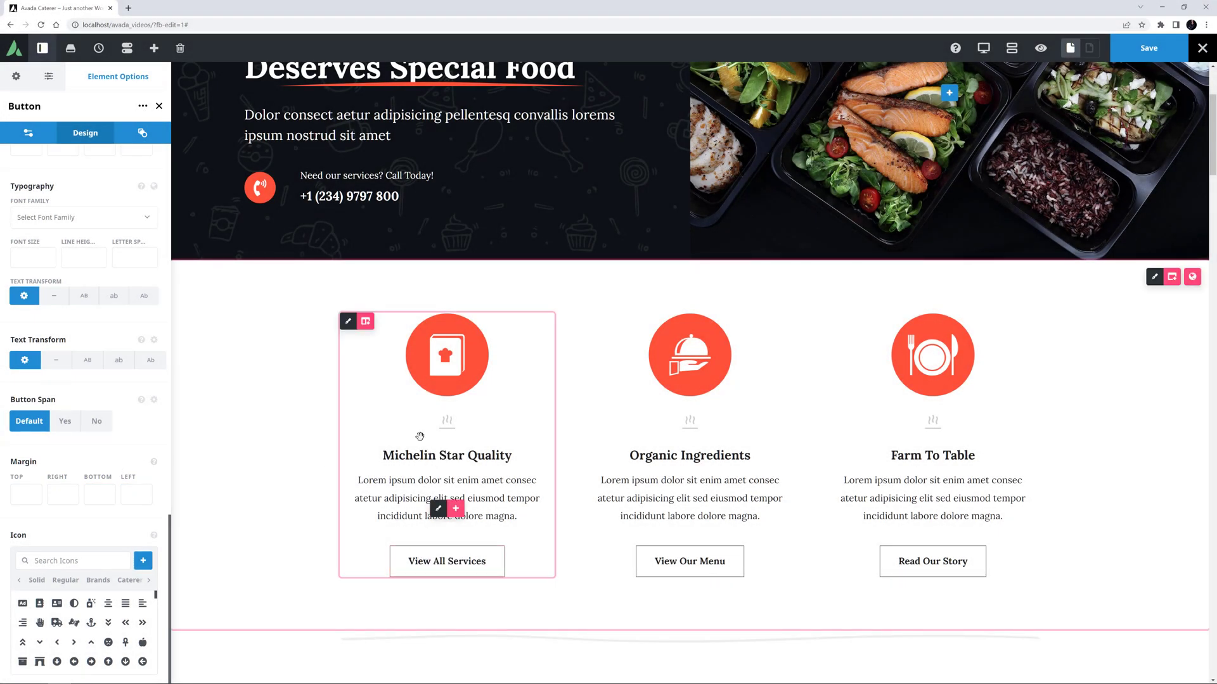
{"action": "scroll", "coordinate": [681, 346], "scroll_direction": "up", "scroll_amount": 3}
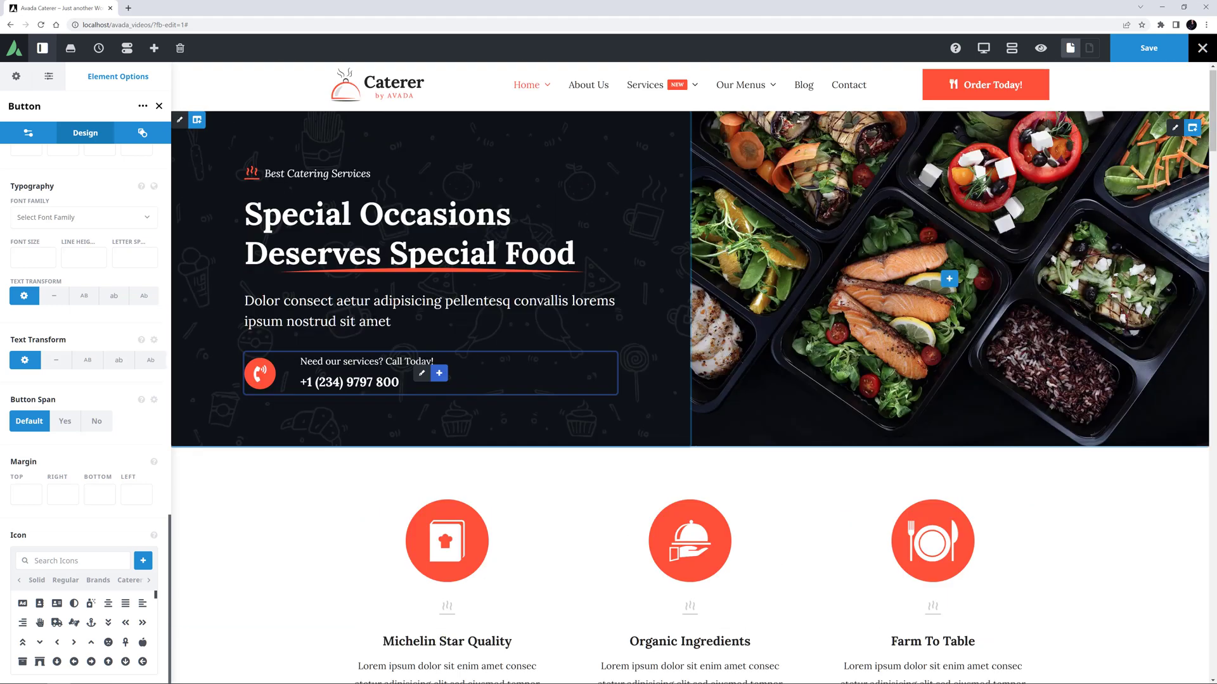